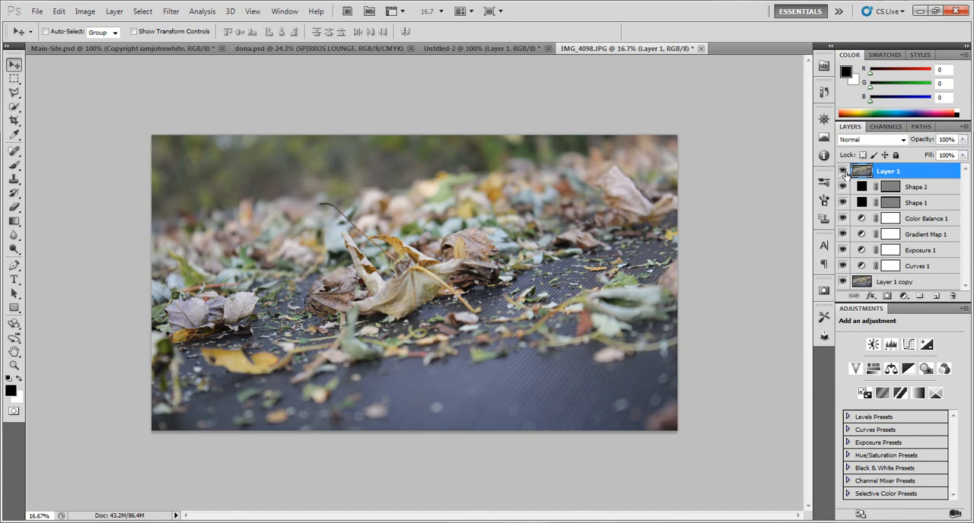
pyautogui.click(842, 171)
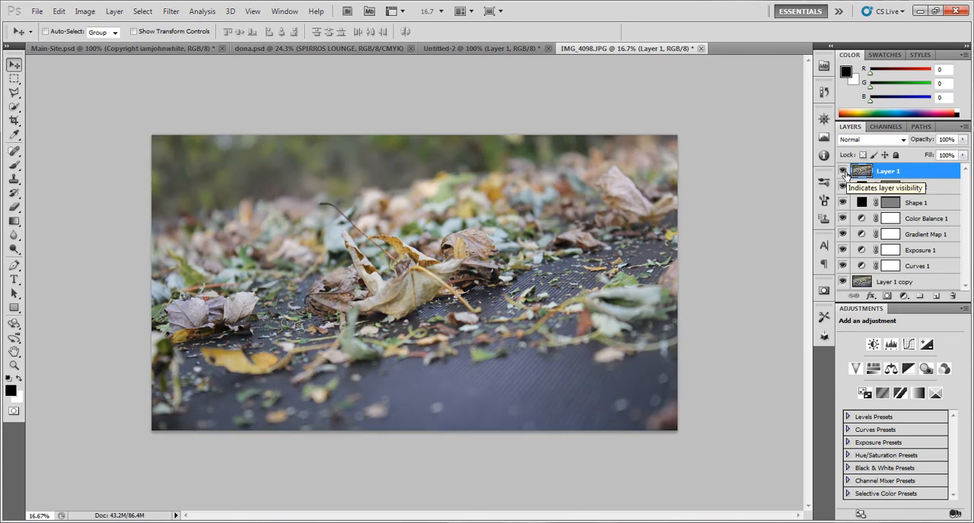
# Move Layer 1 to the bottom of the layer stack, below Layer 1 copy
pyautogui.moveTo(916, 168); pyautogui.dragTo(903, 288)
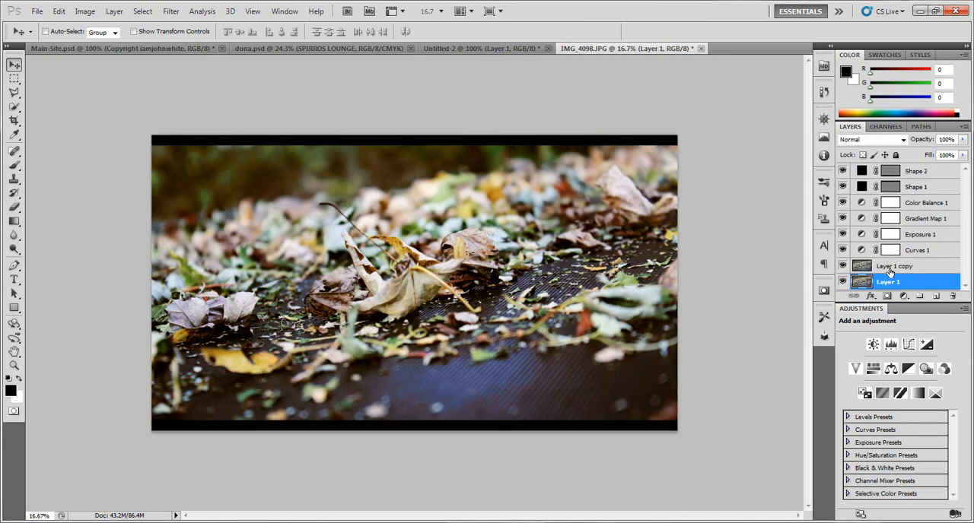
pyautogui.click(885, 270)
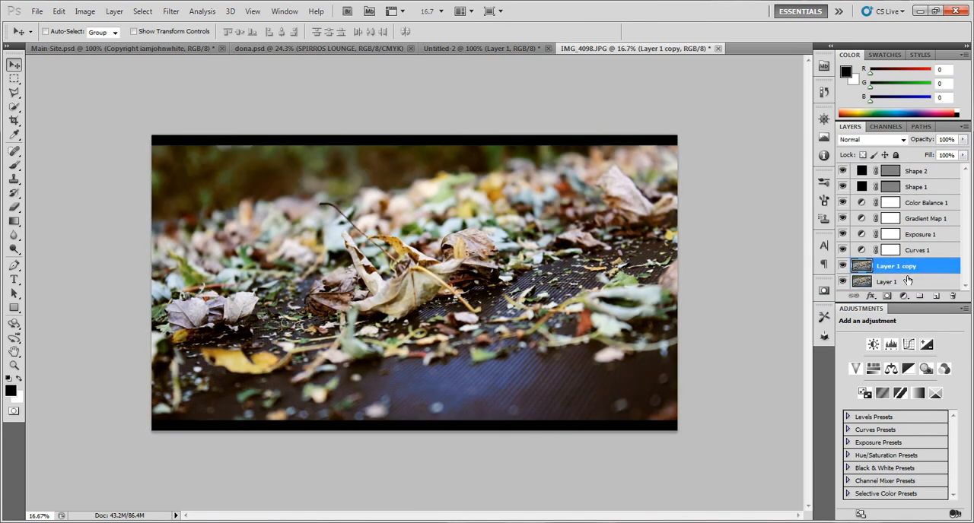
# Duplicate Layer 1 into a new document
pyautogui.click(907, 280)
pyautogui.rightClick(907, 281)
pyautogui.click(860, 280)
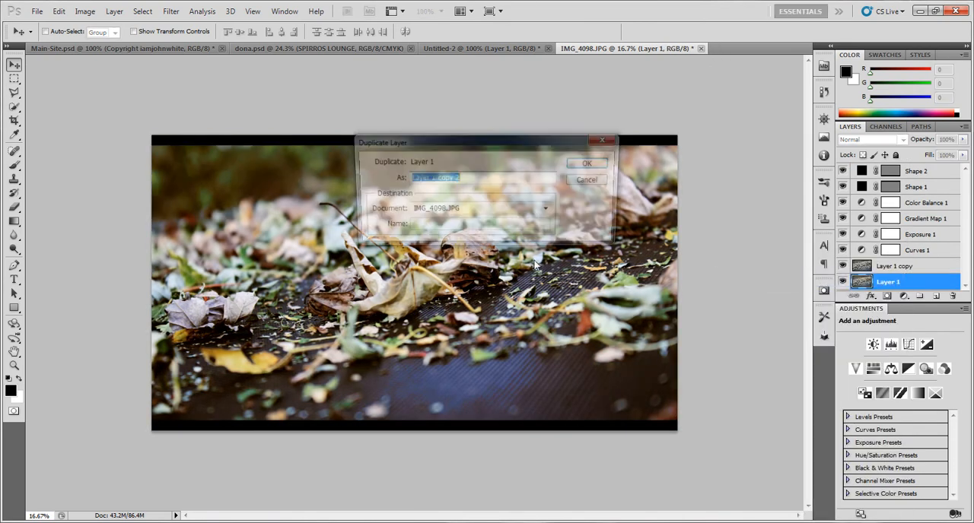
pyautogui.click(508, 215)
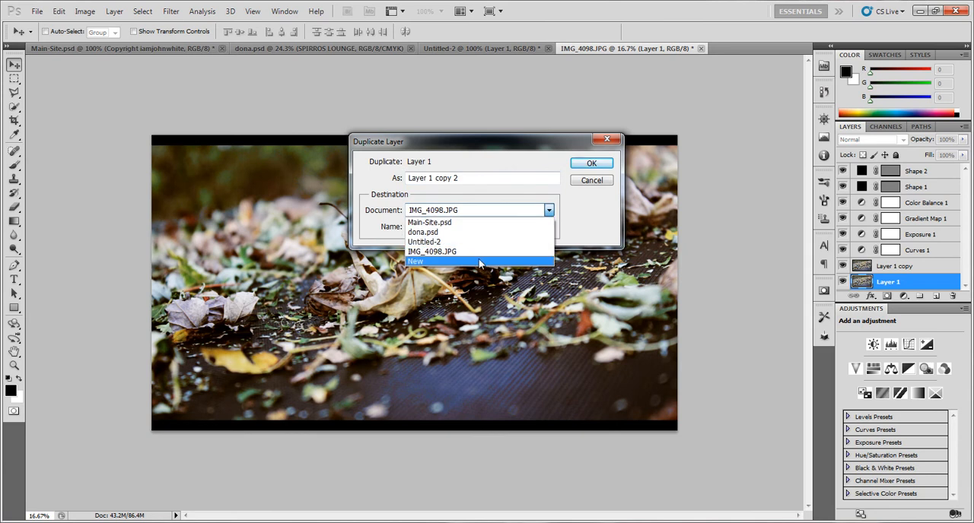
pyautogui.click(479, 262)
pyautogui.click(591, 163)
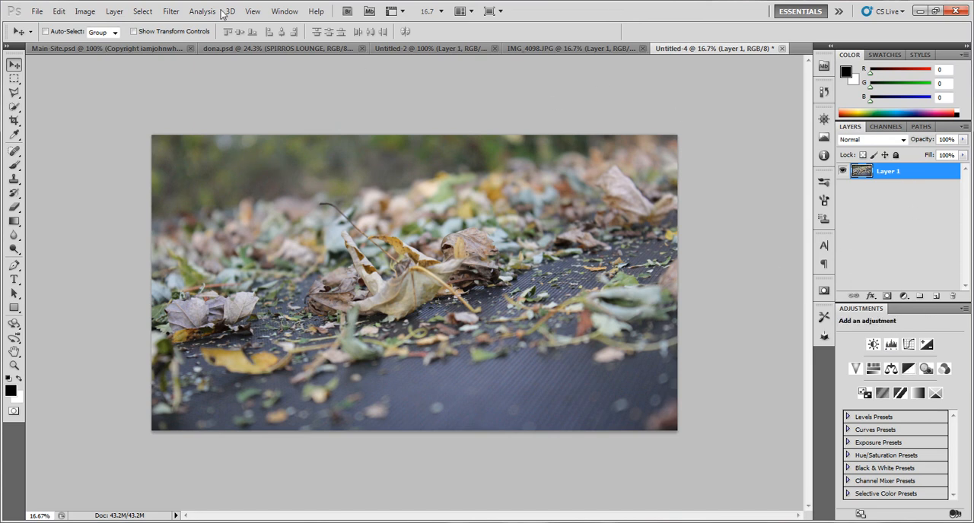
# Add an Exposure adjustment layer above Layer 1 with Gamma Correction set to 0.76
pyautogui.click(282, 11)
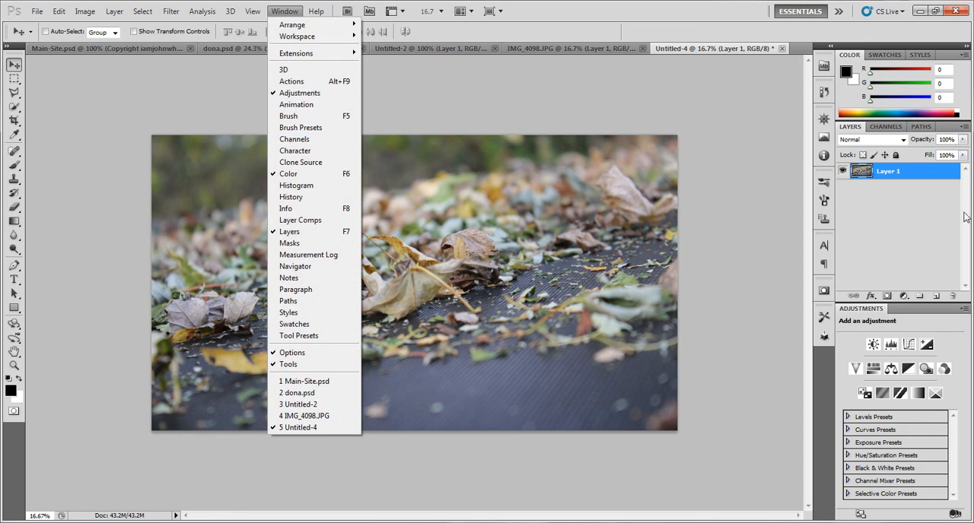
pyautogui.click(900, 271)
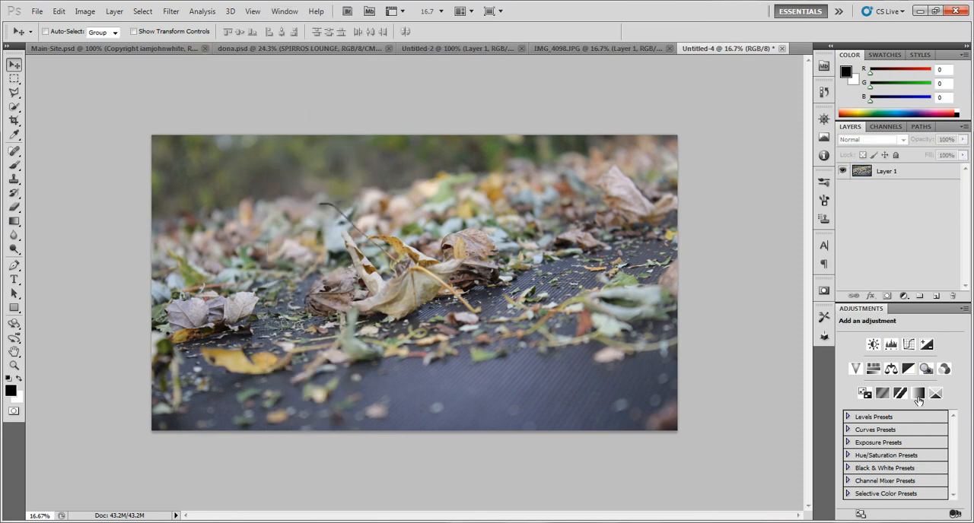
pyautogui.click(924, 348)
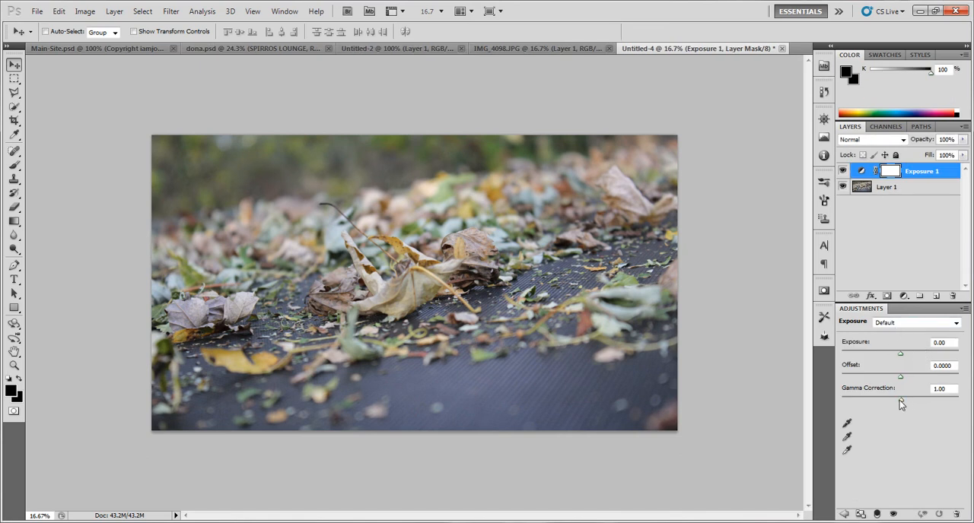
pyautogui.moveTo(899, 400)
pyautogui.mouseDown()
pyautogui.moveTo(937, 401)
pyautogui.moveTo(911, 401)
pyautogui.mouseUp()
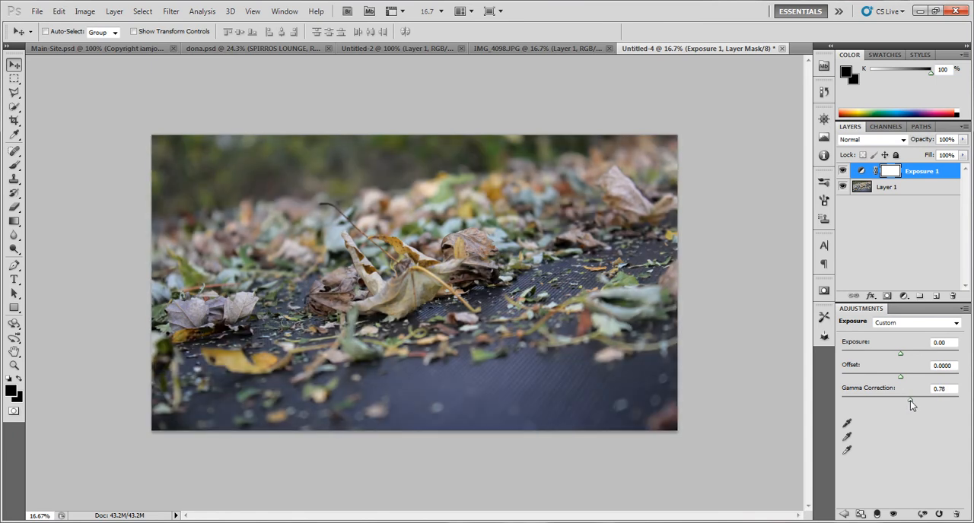
# Compare the leaf photo with and without the Exposure 1 adjustment
pyautogui.click(842, 171)
pyautogui.click(843, 173)
pyautogui.click(843, 172)
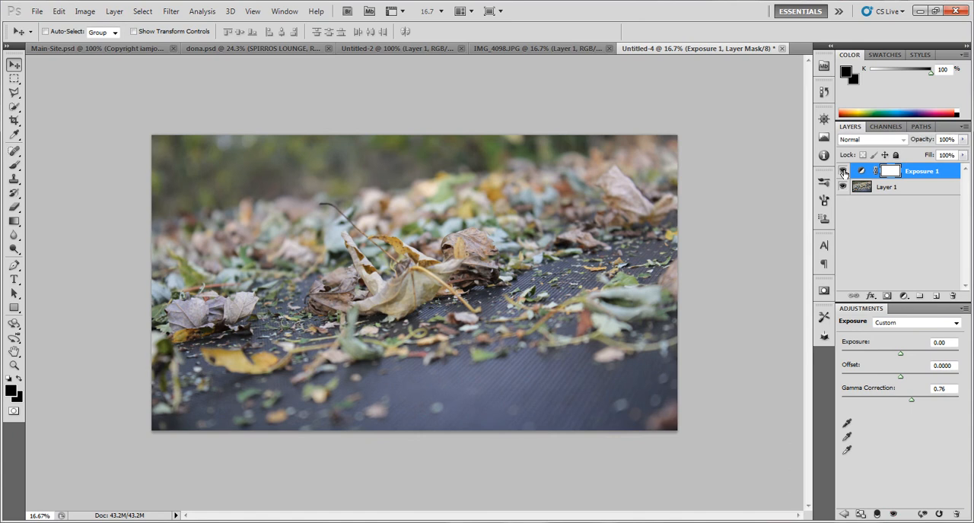
pyautogui.click(843, 173)
pyautogui.click(843, 173)
pyautogui.click(843, 172)
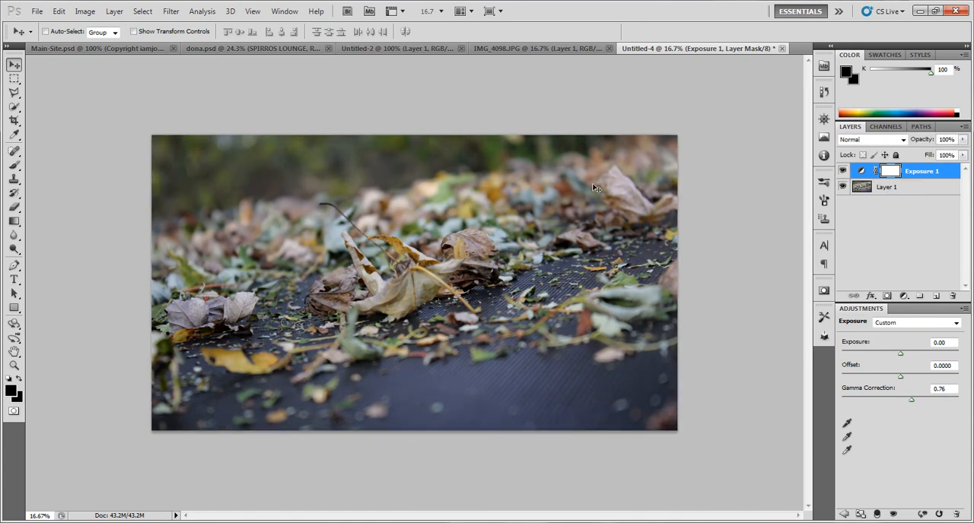
# Add a Curves adjustment layer above Exposure 1 and shape an S-curve, with the shadow point at input 63, output 47
pyautogui.click(883, 214)
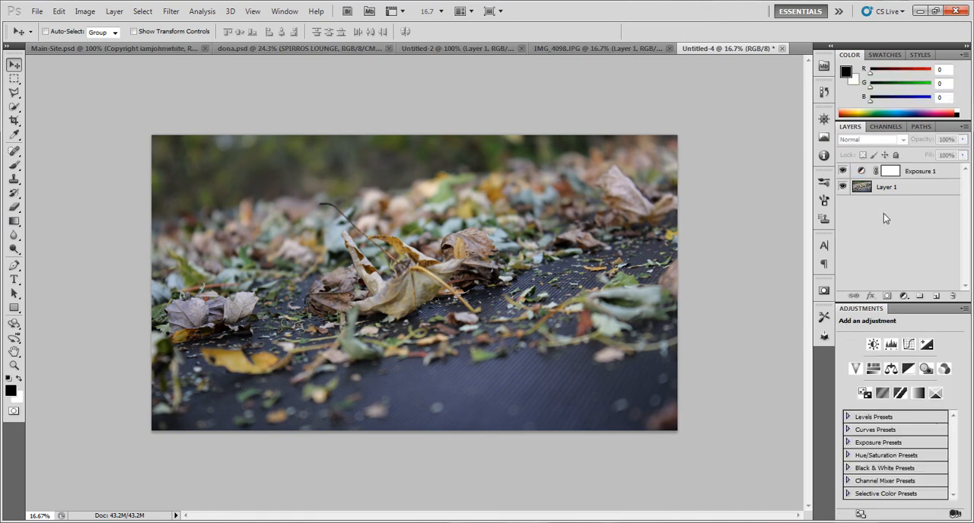
pyautogui.click(910, 345)
pyautogui.moveTo(895, 422); pyautogui.dragTo(902, 407)
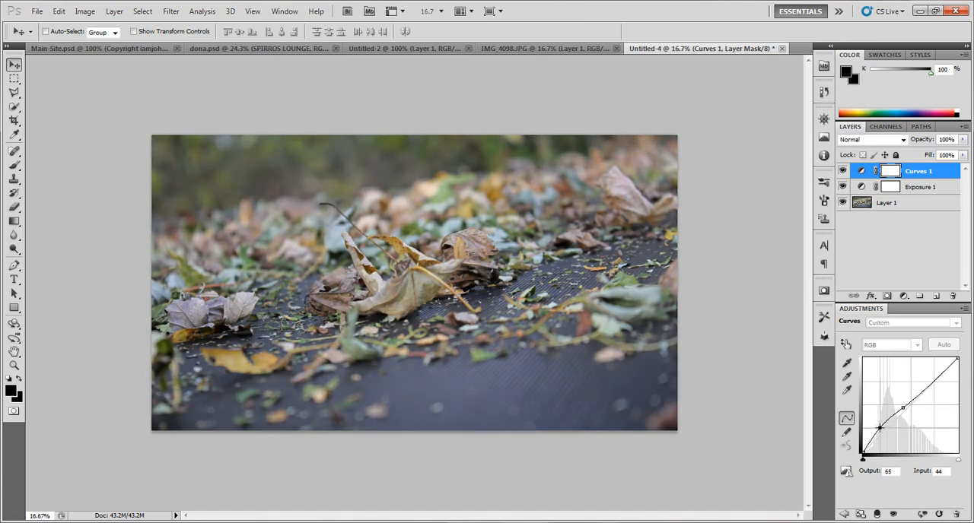
pyautogui.click(882, 430)
pyautogui.moveTo(883, 430); pyautogui.dragTo(881, 428)
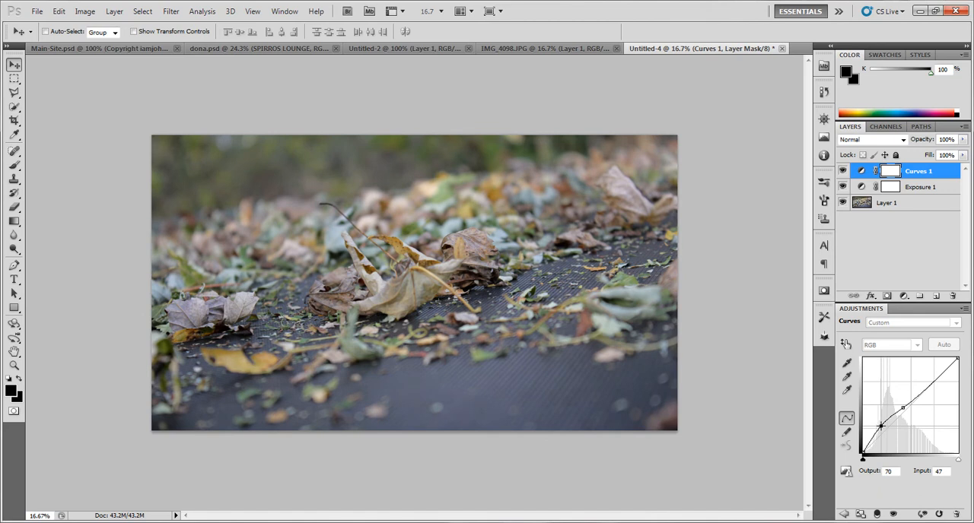
pyautogui.moveTo(943, 373); pyautogui.dragTo(933, 372)
pyautogui.moveTo(901, 410); pyautogui.dragTo(887, 435)
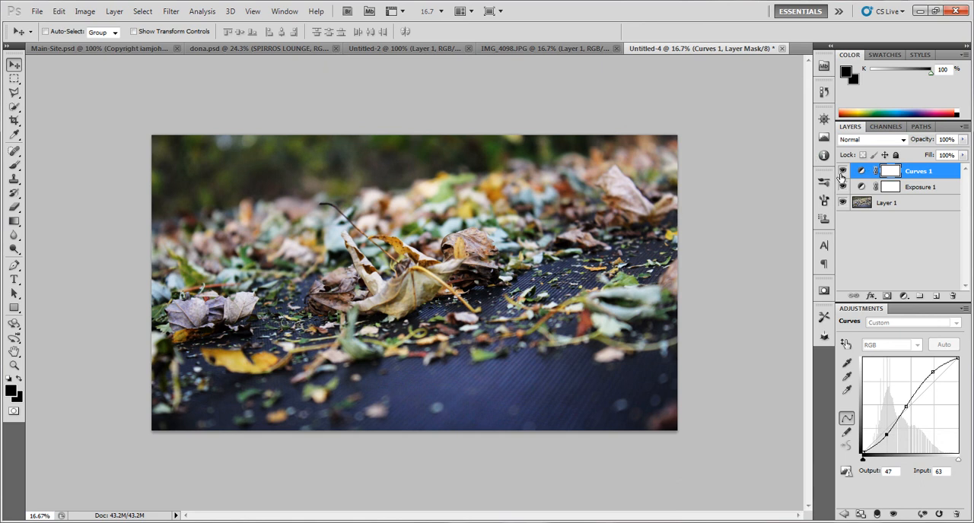
# Compare the original photo with the combined Exposure and Curves adjustments by toggling both layers' visibility
pyautogui.click(842, 171)
pyautogui.click(843, 171)
pyautogui.click(843, 171)
pyautogui.click(843, 187)
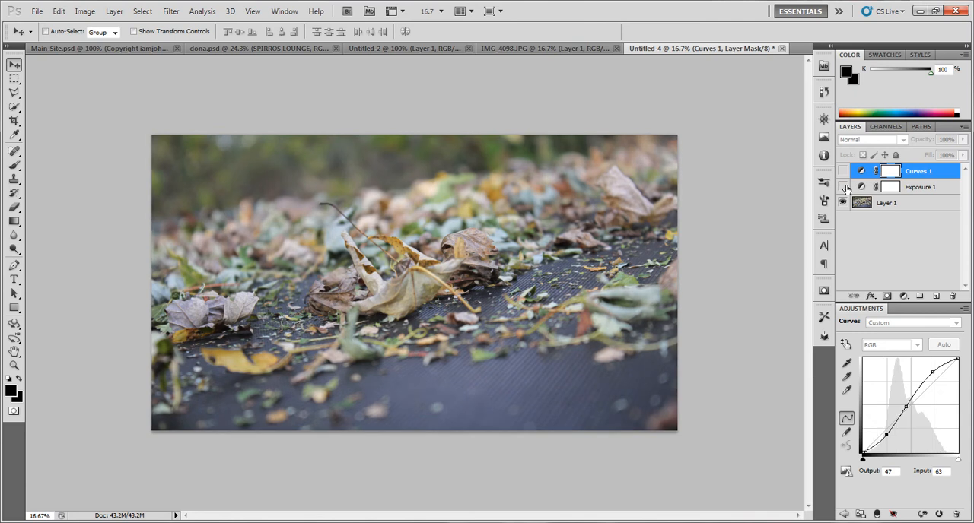
pyautogui.click(843, 186)
pyautogui.click(842, 172)
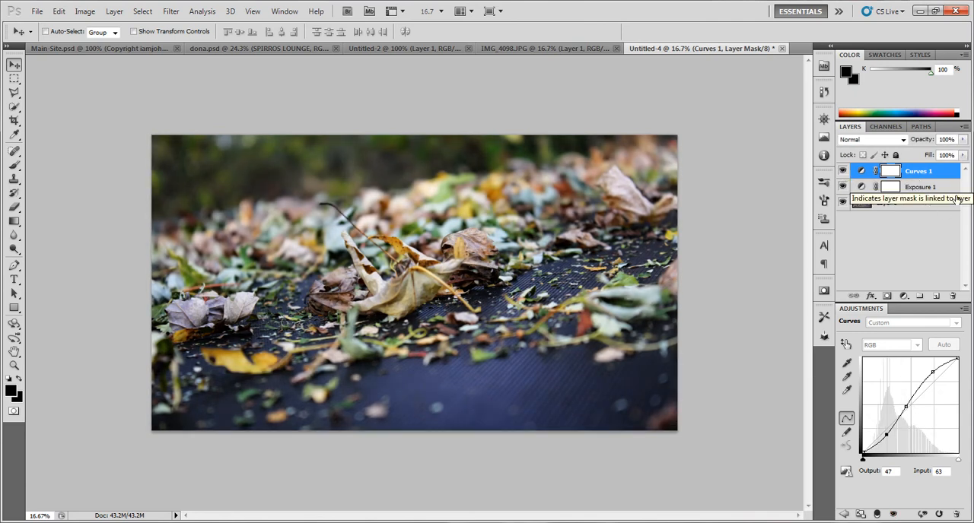
# Try Exposure 1 above Curves 1, compare each adjustment's effect, and restore the previous layer order
pyautogui.moveTo(920, 191); pyautogui.dragTo(921, 172)
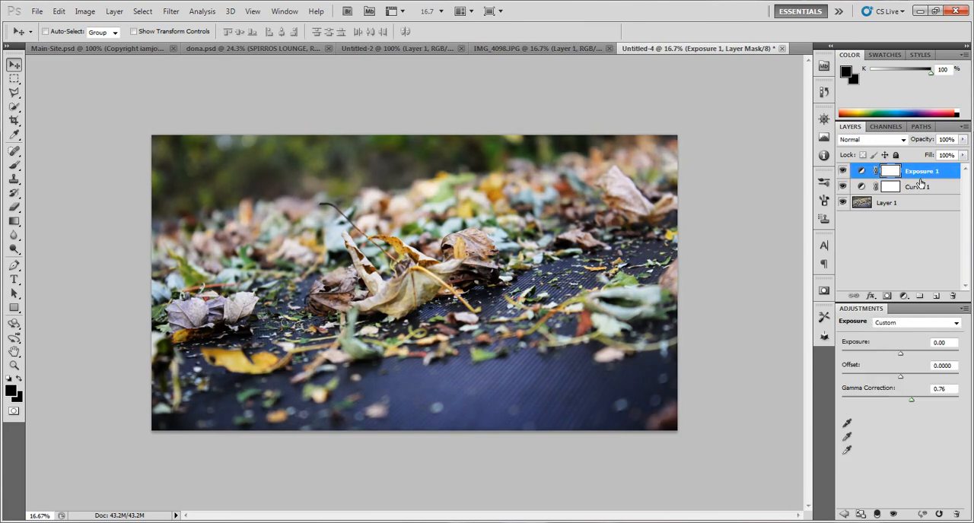
pyautogui.click(842, 172)
pyautogui.click(842, 172)
pyautogui.click(844, 186)
pyautogui.click(843, 185)
pyautogui.moveTo(922, 186); pyautogui.dragTo(924, 169)
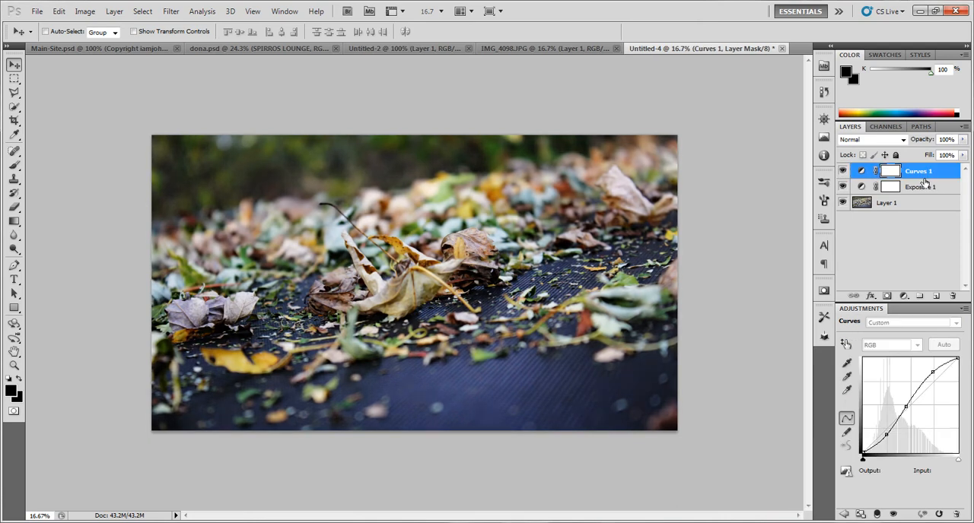
# Hide the Curves 1 layer, set Exposure 1 to the Overlay blend mode and compare its effect on the photo
pyautogui.click(842, 171)
pyautogui.click(922, 189)
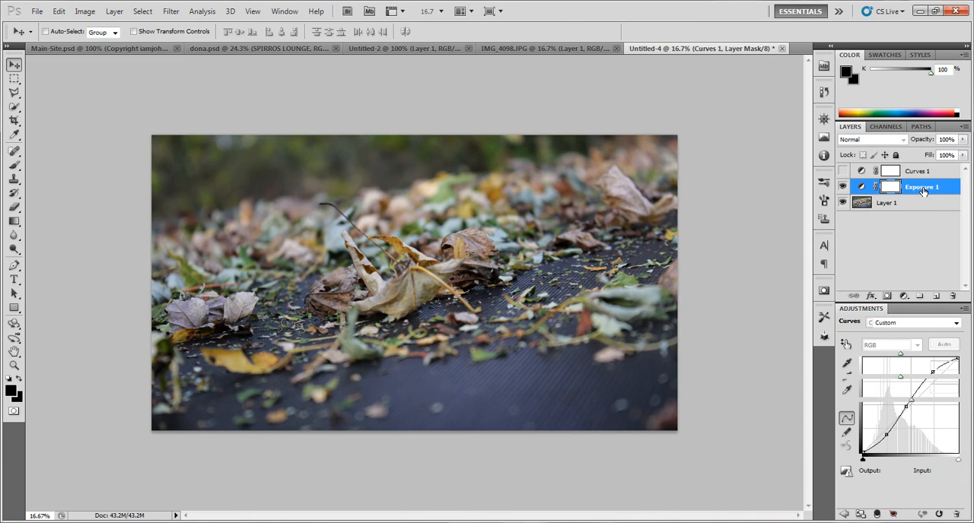
pyautogui.click(875, 141)
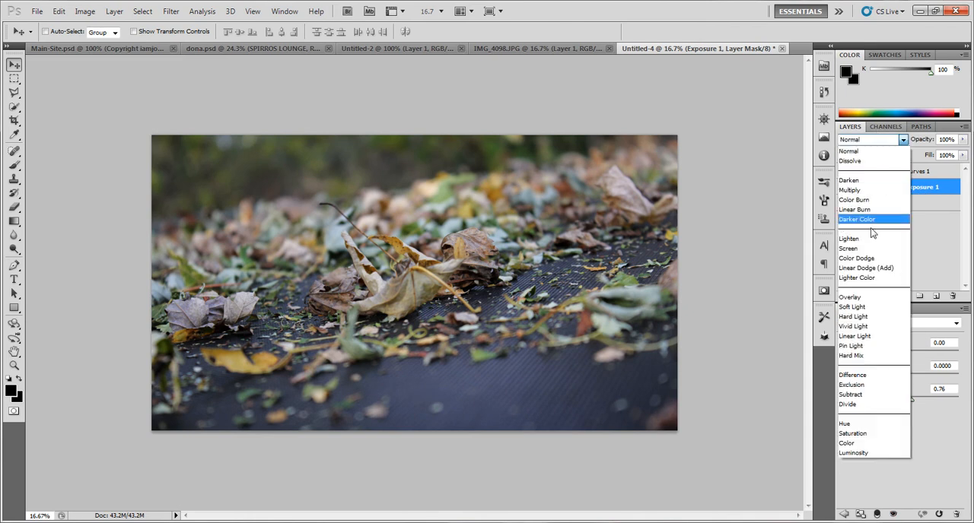
pyautogui.click(867, 251)
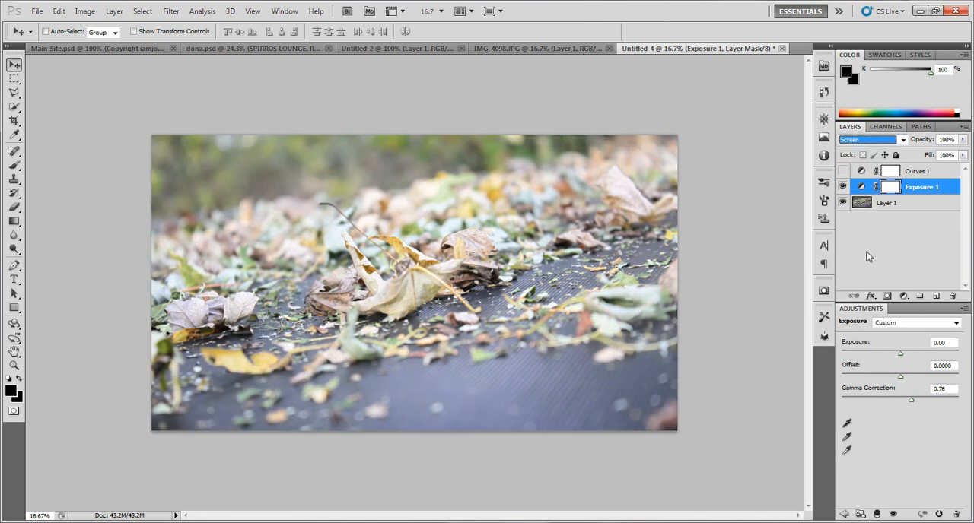
pyautogui.press('Down')
pyautogui.press('Down')
pyautogui.press('Down')
pyautogui.press('Down')
pyautogui.press('Down')
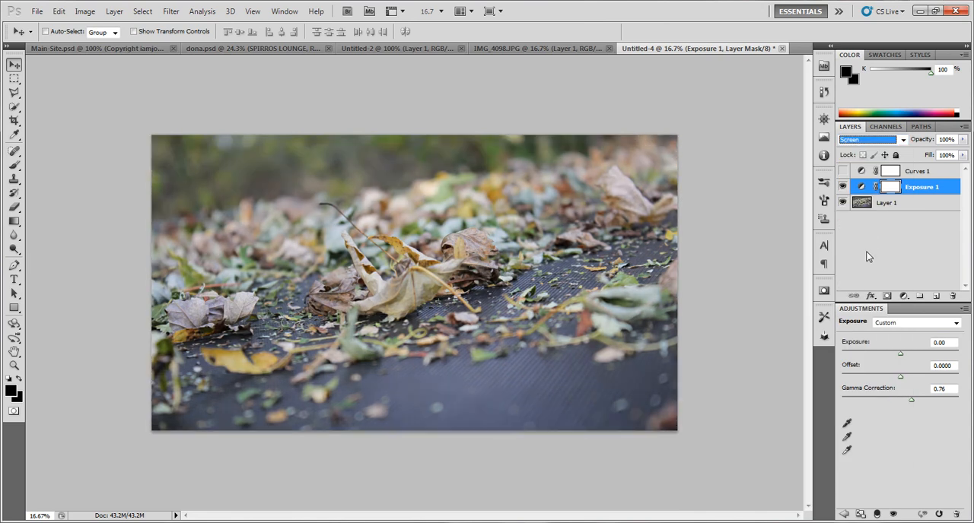
pyautogui.press('Down')
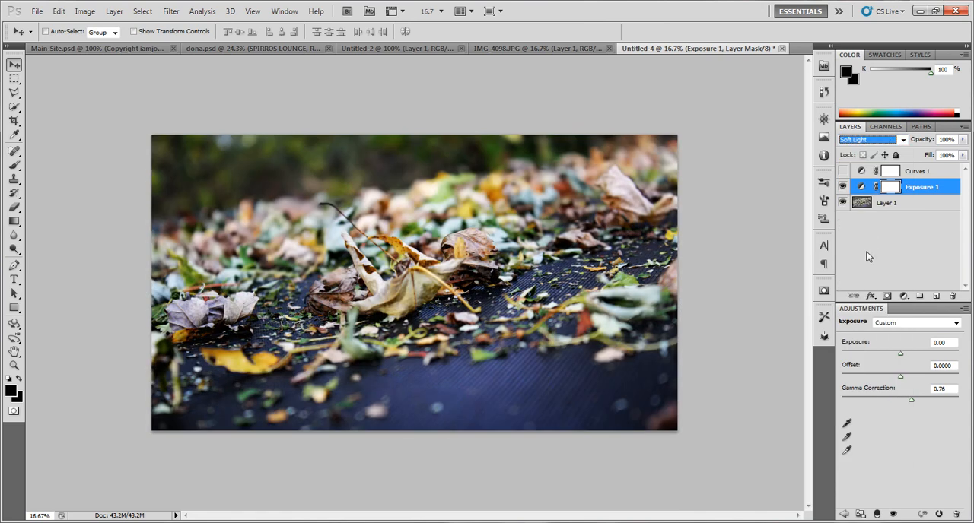
pyautogui.press('Up')
pyautogui.click(842, 187)
pyautogui.click(842, 187)
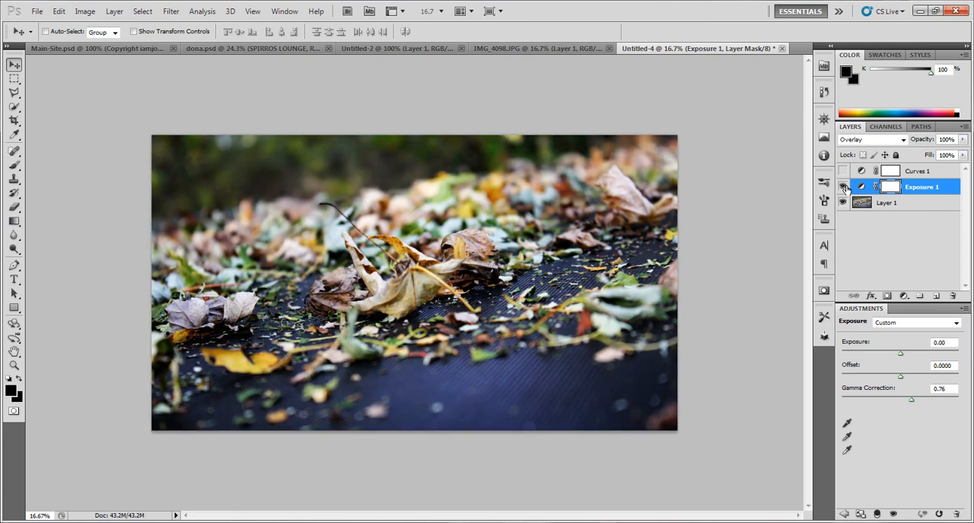
# Switch Exposure 1 to Normal blending for comparison and return it to Overlay
pyautogui.click(873, 129)
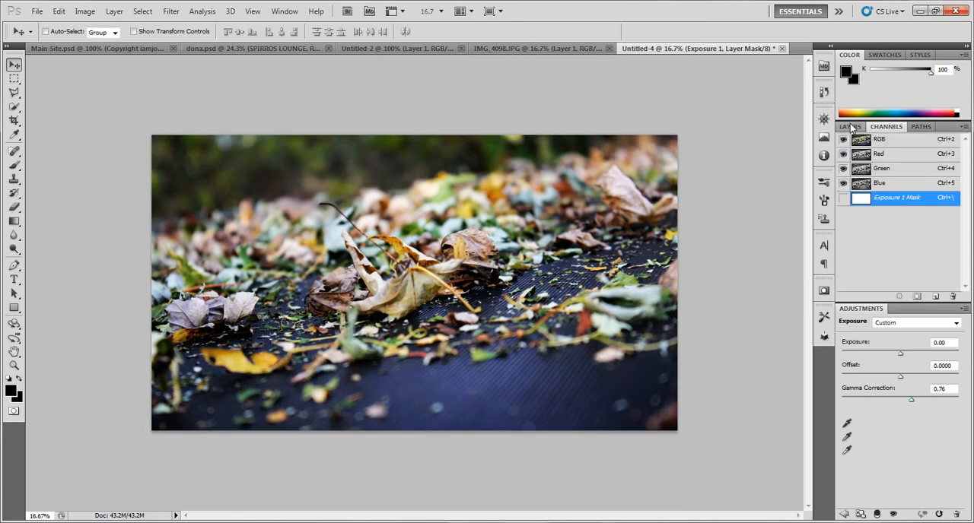
pyautogui.click(857, 128)
pyautogui.click(865, 141)
pyautogui.click(863, 142)
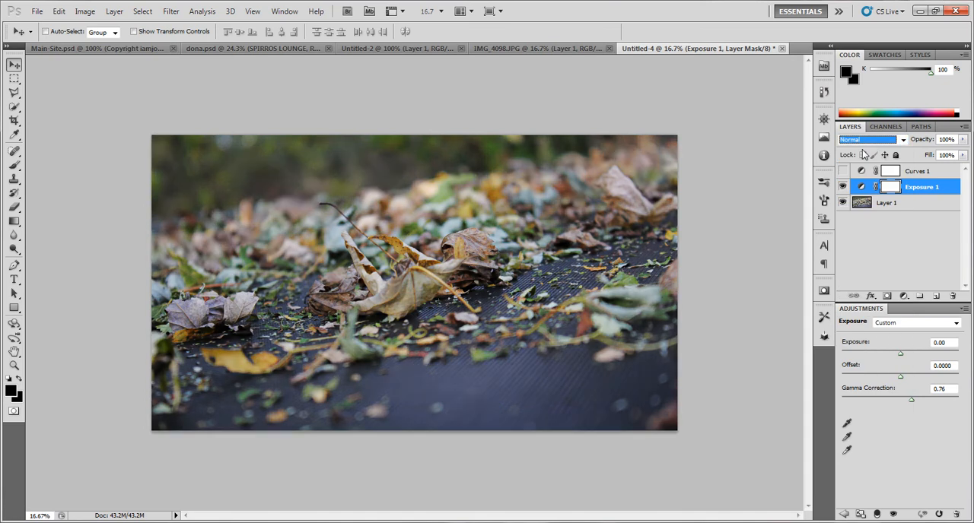
pyautogui.click(873, 141)
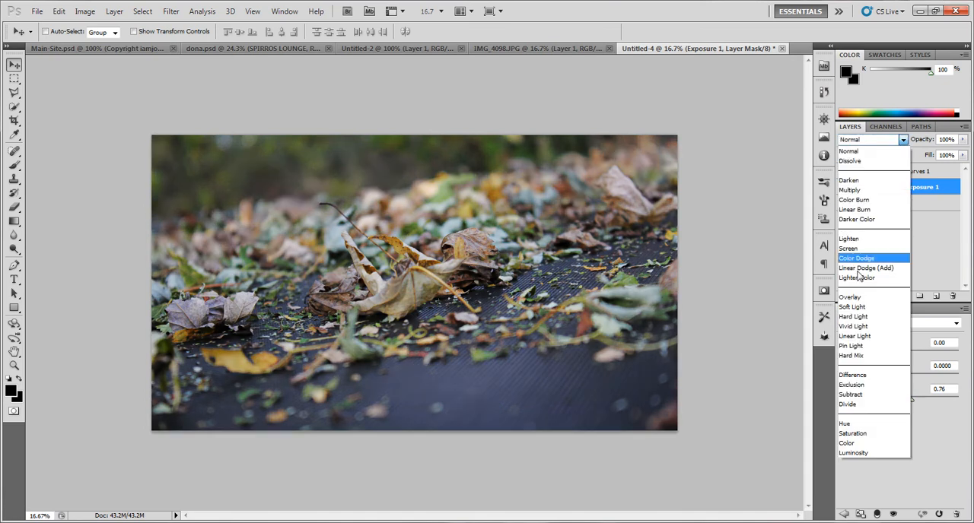
pyautogui.click(852, 296)
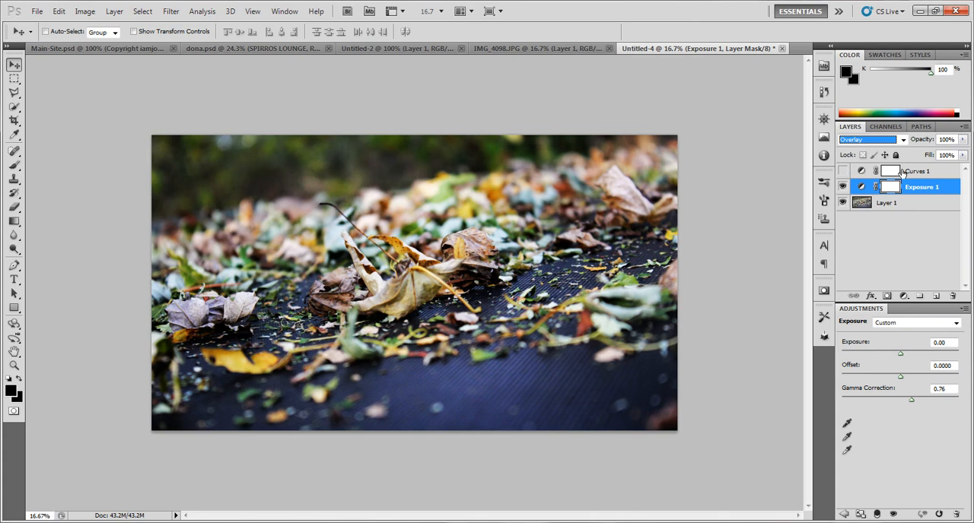
# Show the Curves 1 layer again and remove all three points from its S-curve
pyautogui.click(842, 171)
pyautogui.click(915, 175)
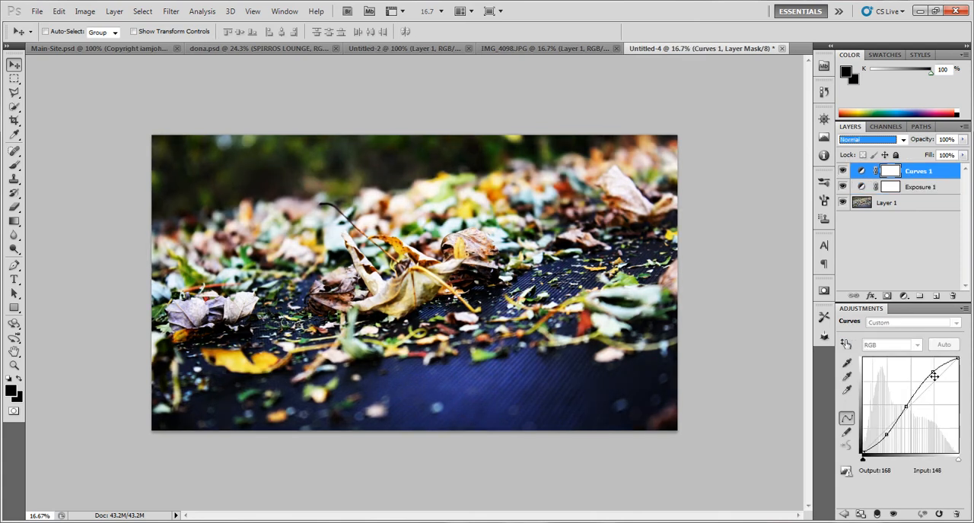
pyautogui.moveTo(933, 373); pyautogui.dragTo(926, 293)
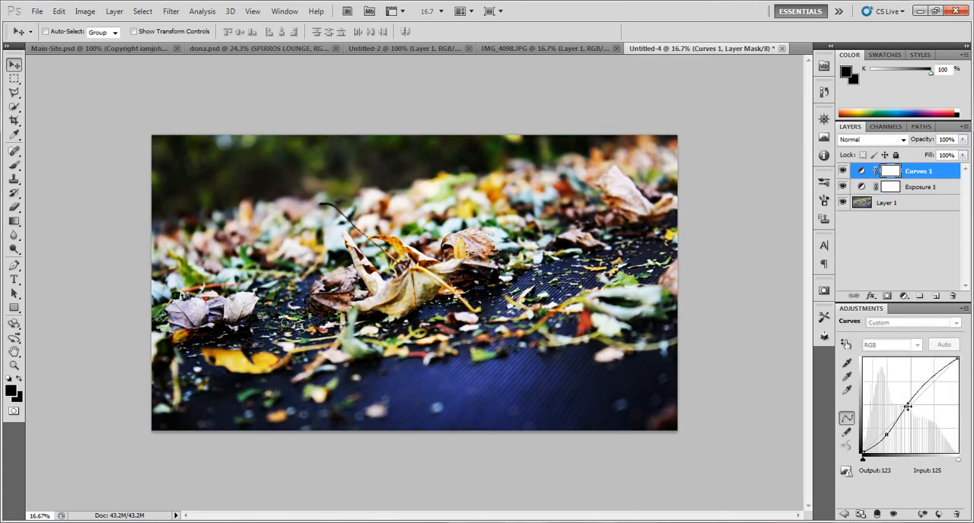
pyautogui.moveTo(905, 407); pyautogui.dragTo(926, 280)
pyautogui.moveTo(886, 434); pyautogui.dragTo(909, 269)
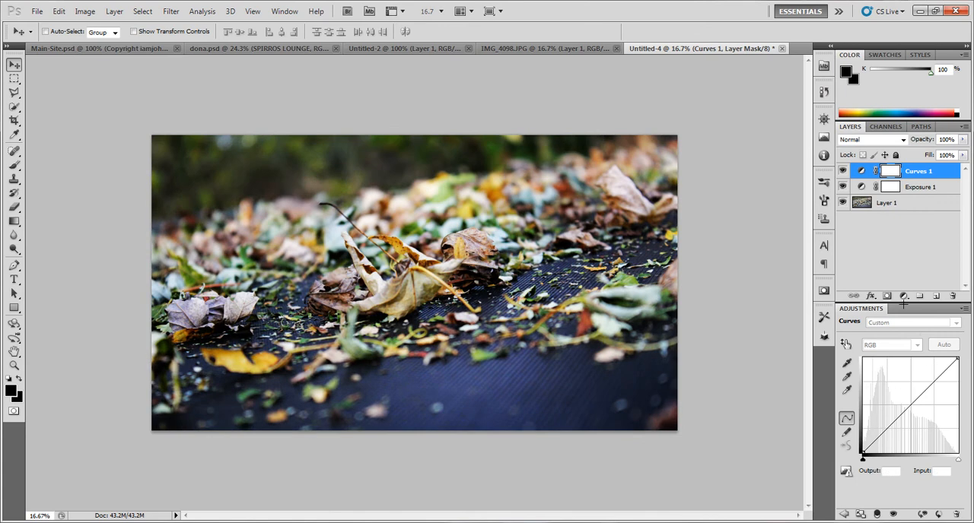
# Reshape the upper part of the Curves 1 curve, placing a highlight point at input 232, output 229
pyautogui.moveTo(933, 377)
pyautogui.mouseDown()
pyautogui.moveTo(946, 369)
pyautogui.moveTo(937, 397)
pyautogui.moveTo(929, 384)
pyautogui.moveTo(957, 364)
pyautogui.moveTo(959, 373)
pyautogui.moveTo(946, 369)
pyautogui.moveTo(951, 382)
pyautogui.moveTo(948, 371)
pyautogui.mouseUp()
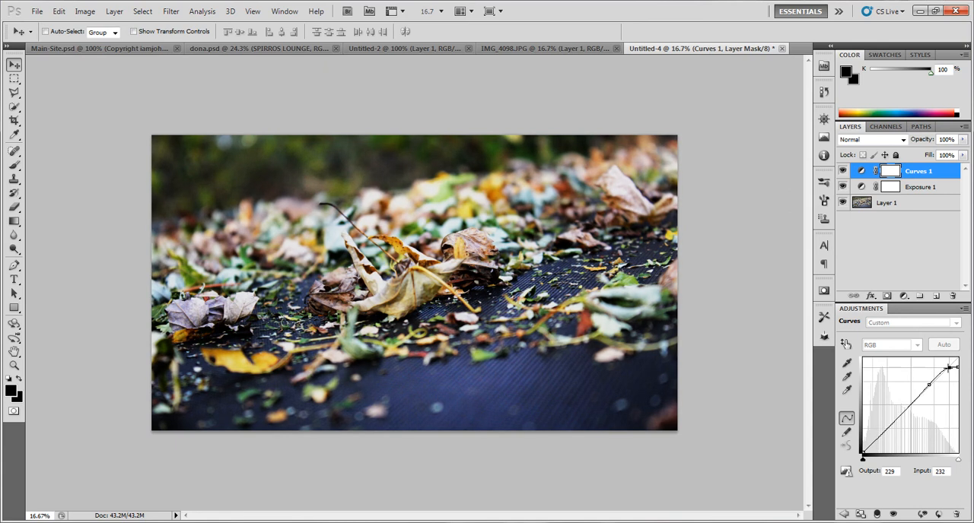
pyautogui.click(944, 288)
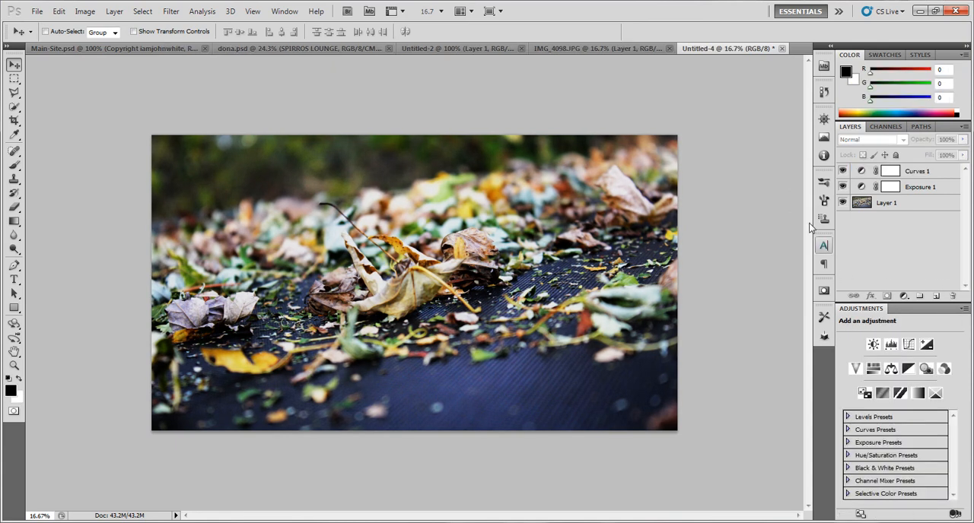
# Compare the photo with and without the Curves 1 layer by toggling its visibility
pyautogui.click(840, 171)
pyautogui.click(840, 172)
pyautogui.click(840, 171)
pyautogui.click(840, 172)
pyautogui.click(840, 172)
pyautogui.click(841, 172)
# Add a Black & White adjustment layer and tint it with the bright yellow ffd200
pyautogui.click(909, 370)
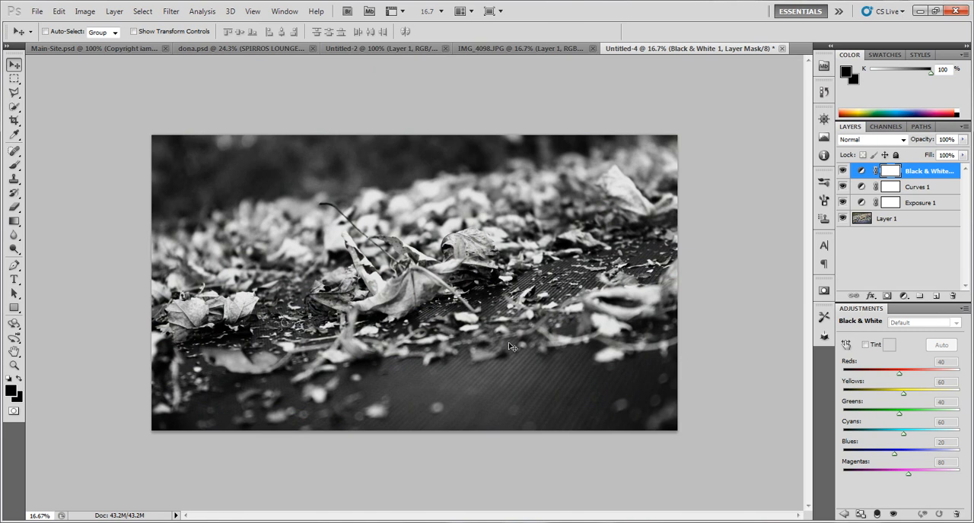
pyautogui.click(865, 345)
pyautogui.click(886, 346)
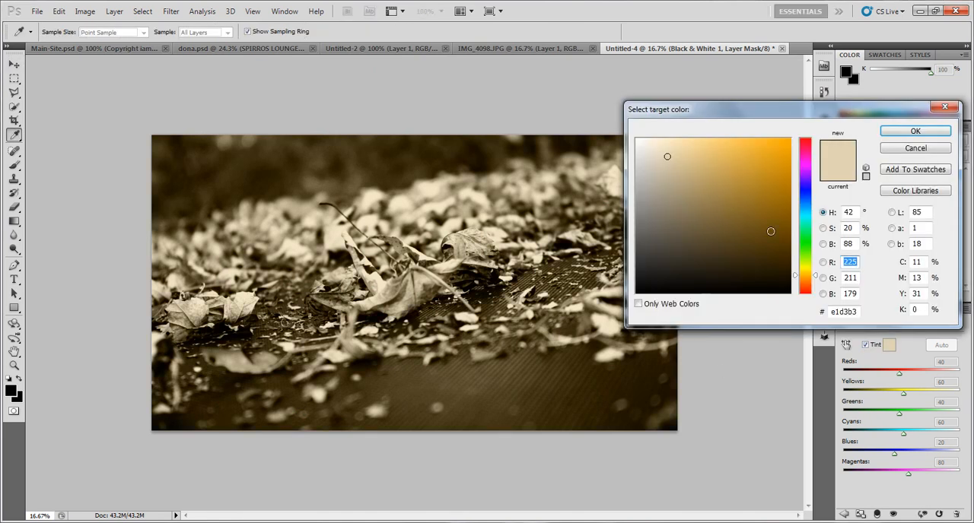
pyautogui.moveTo(803, 197); pyautogui.dragTo(801, 272)
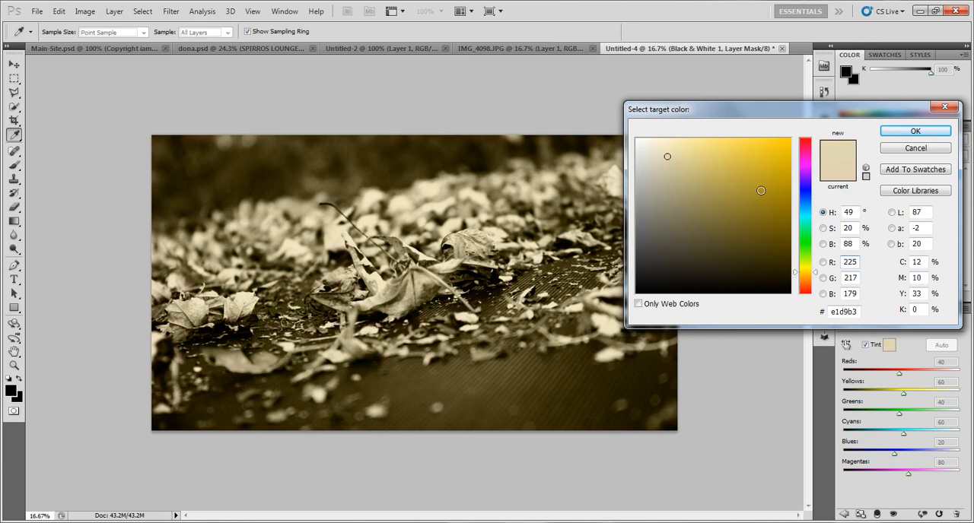
pyautogui.click(790, 139)
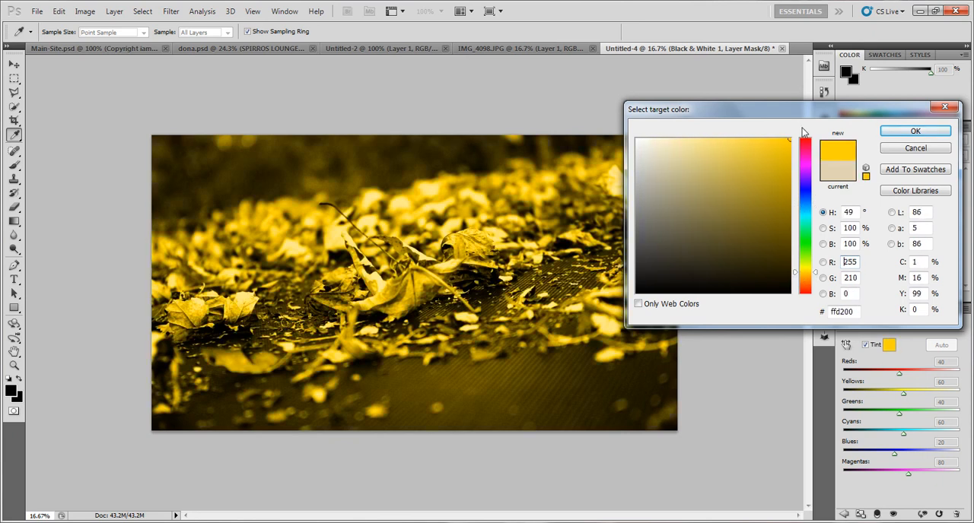
pyautogui.click(912, 133)
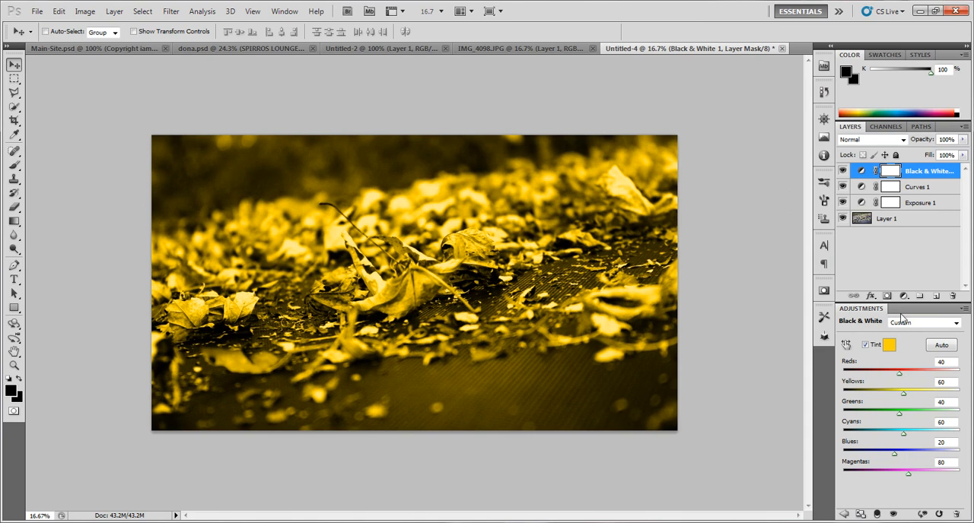
# Cycle the Black & White 1 layer through the blend modes and settle on Soft Light
pyautogui.click(903, 140)
pyautogui.click(881, 179)
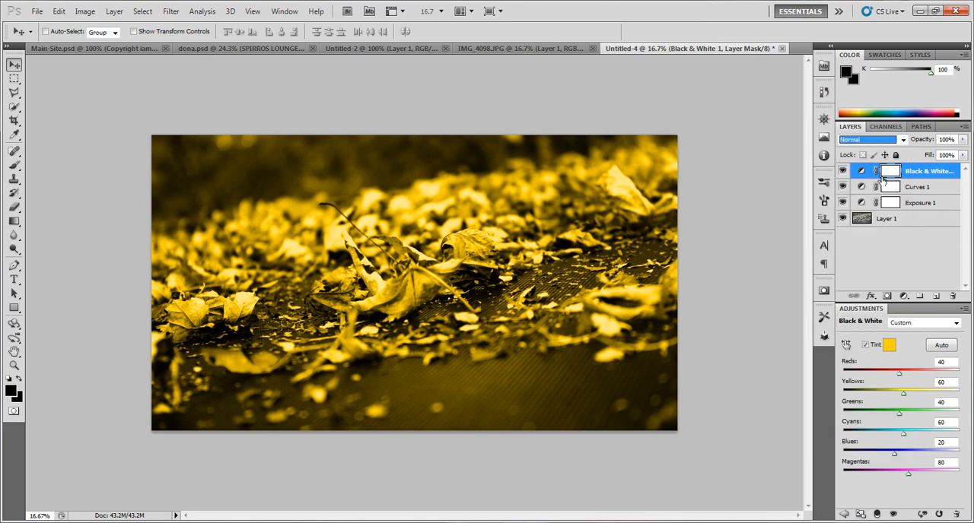
pyautogui.press('Down')
pyautogui.press('Down')
pyautogui.press('Down')
pyautogui.press('Down')
pyautogui.press('Down')
pyautogui.press('Down')
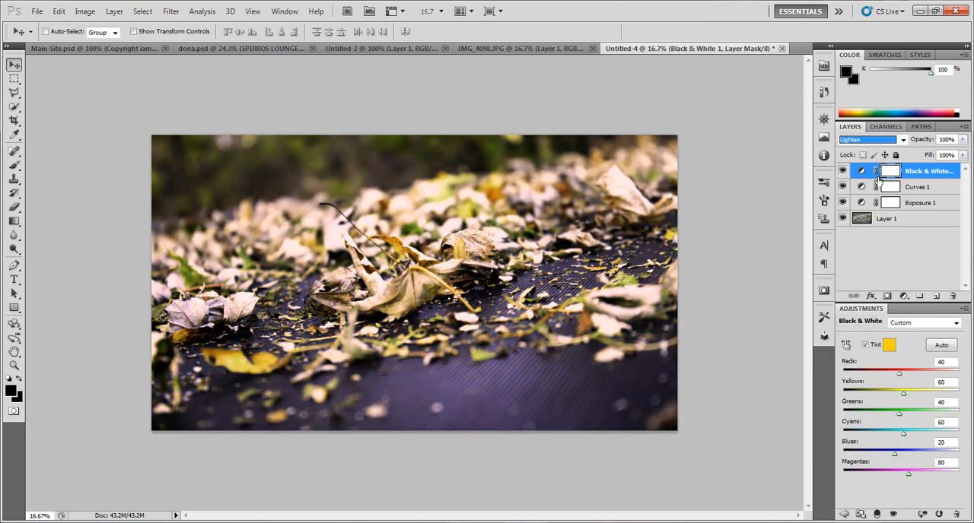
pyautogui.press('Down')
pyautogui.press('Down')
pyautogui.press('Down')
pyautogui.press('Down')
pyautogui.press('Down')
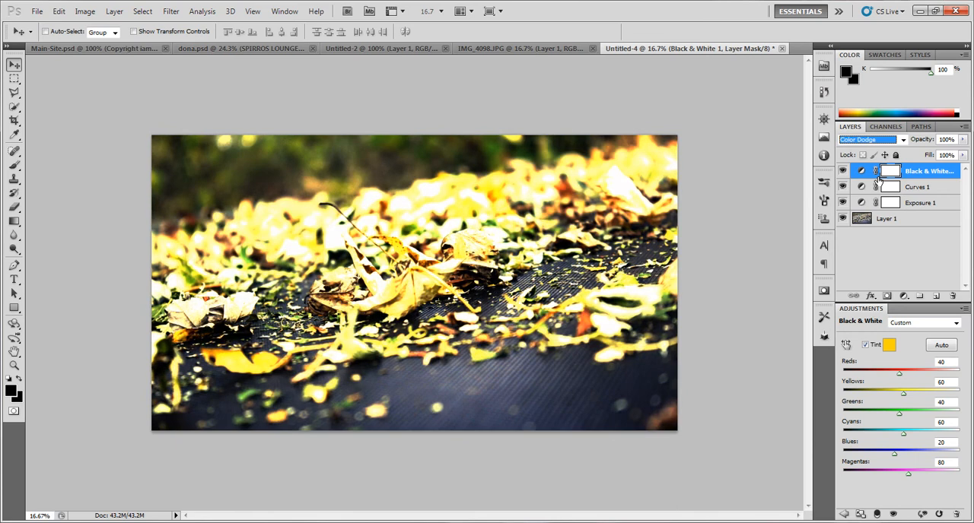
pyautogui.press('Down')
pyautogui.press('Down')
pyautogui.press('Down')
pyautogui.press('Down')
pyautogui.press('Down')
pyautogui.press('Down')
pyautogui.press('Down')
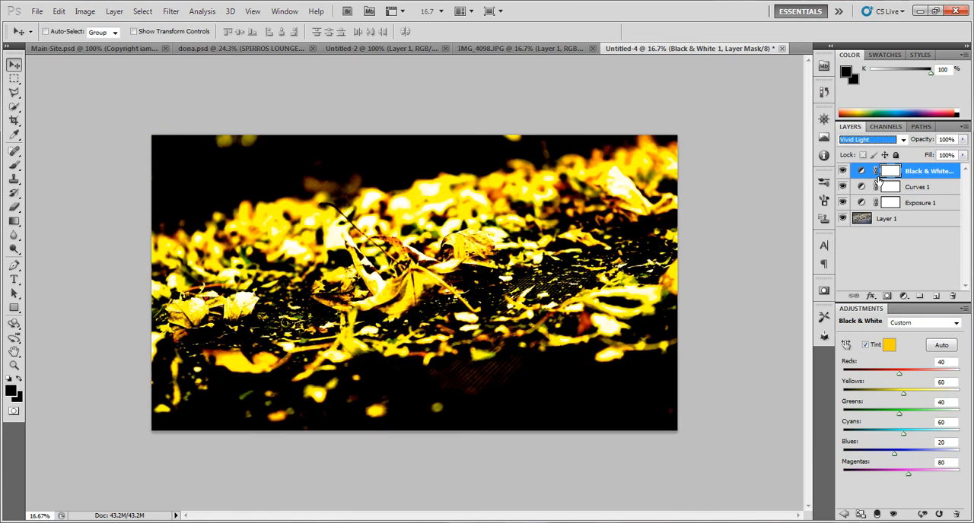
pyautogui.press('Up')
pyautogui.press('Up')
pyautogui.press('Up')
pyautogui.press('Up')
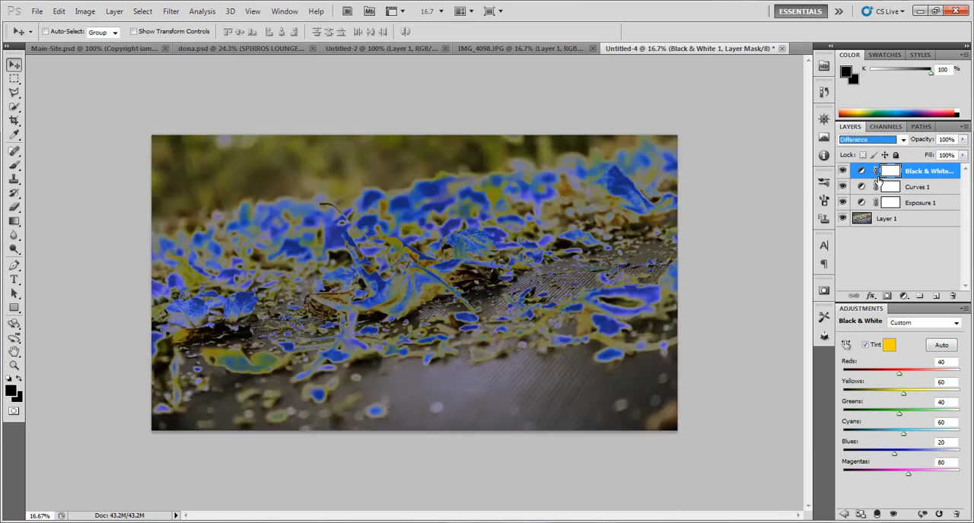
pyautogui.press('Up')
pyautogui.press('Up')
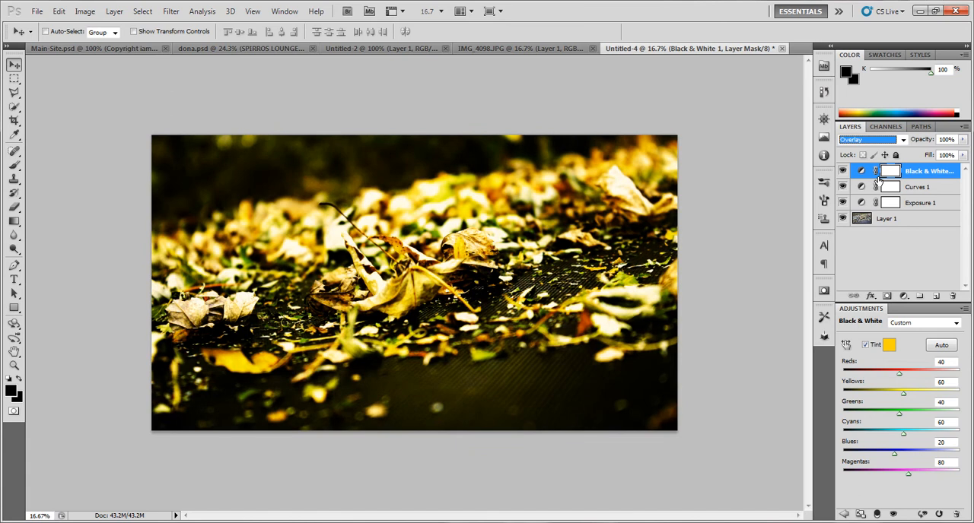
# Change the Black & White 1 tint colour to the burnt orange ae470a
pyautogui.click(889, 346)
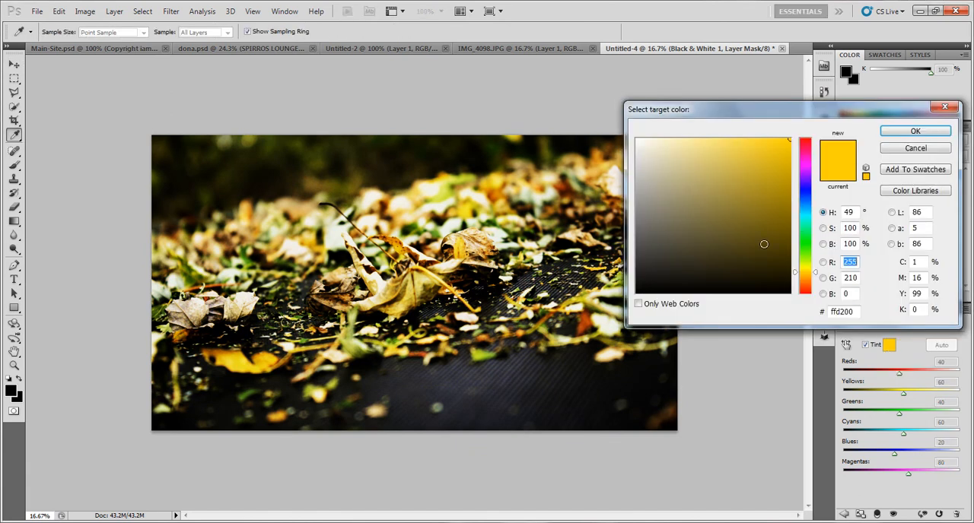
pyautogui.moveTo(763, 243)
pyautogui.mouseDown()
pyautogui.moveTo(804, 231)
pyautogui.moveTo(779, 254)
pyautogui.moveTo(746, 239)
pyautogui.moveTo(773, 240)
pyautogui.moveTo(777, 227)
pyautogui.mouseUp()
pyautogui.moveTo(808, 267); pyautogui.dragTo(810, 291)
pyautogui.moveTo(759, 248)
pyautogui.mouseDown()
pyautogui.moveTo(737, 206)
pyautogui.moveTo(739, 165)
pyautogui.moveTo(765, 137)
pyautogui.moveTo(772, 233)
pyautogui.moveTo(786, 251)
pyautogui.moveTo(790, 233)
pyautogui.mouseUp()
pyautogui.moveTo(807, 271); pyautogui.dragTo(808, 284)
pyautogui.moveTo(779, 237); pyautogui.dragTo(782, 188)
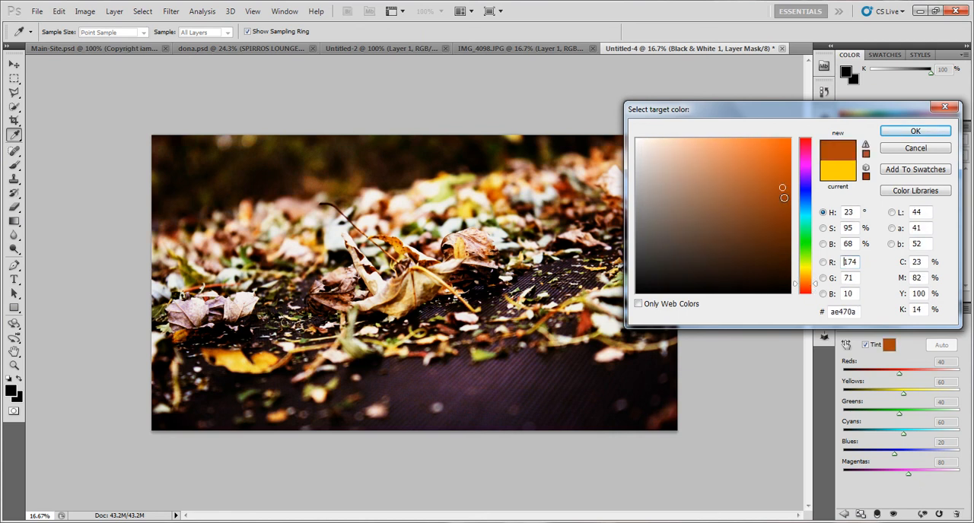
pyautogui.click(915, 130)
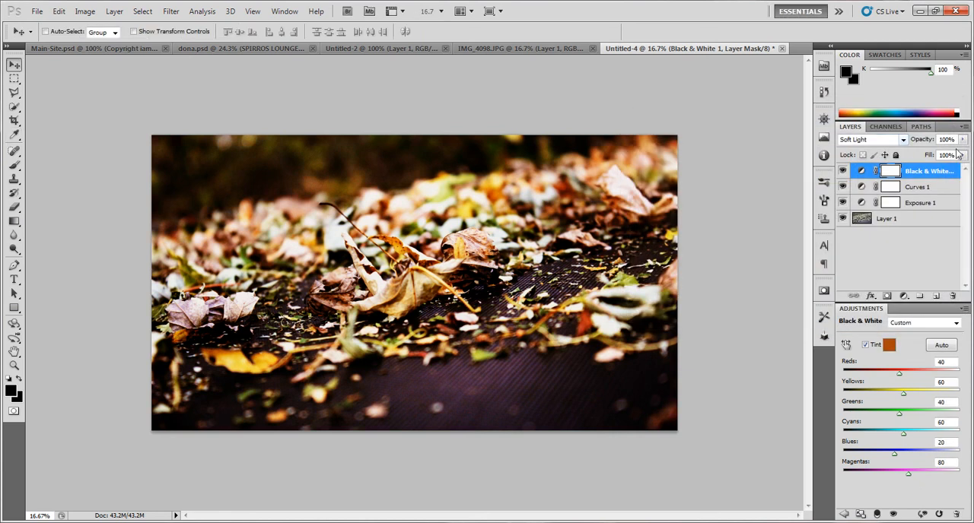
# Adjust the Black & White 1 channel values to Reds -200, Yellows -95, Greens 49 and Cyans -145
pyautogui.moveTo(899, 374); pyautogui.dragTo(841, 381)
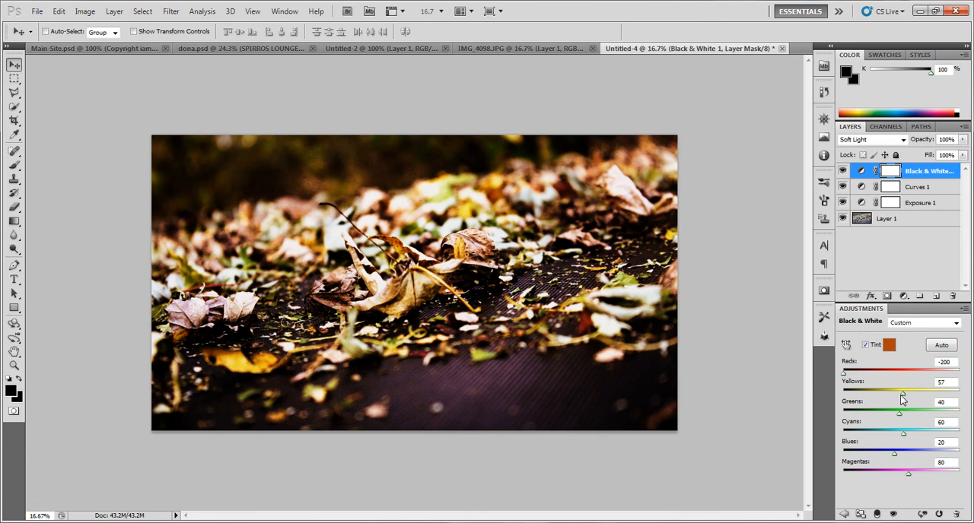
pyautogui.moveTo(904, 395); pyautogui.dragTo(856, 443)
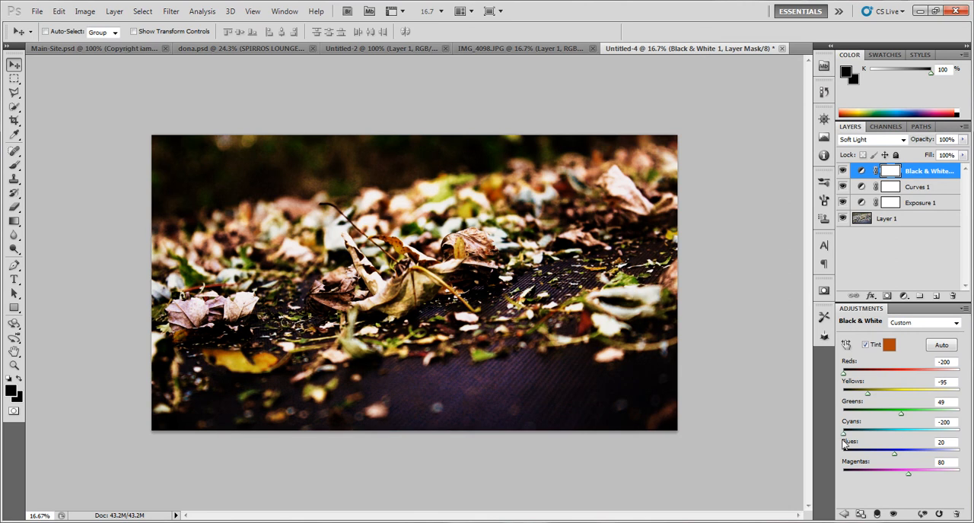
pyautogui.click(871, 274)
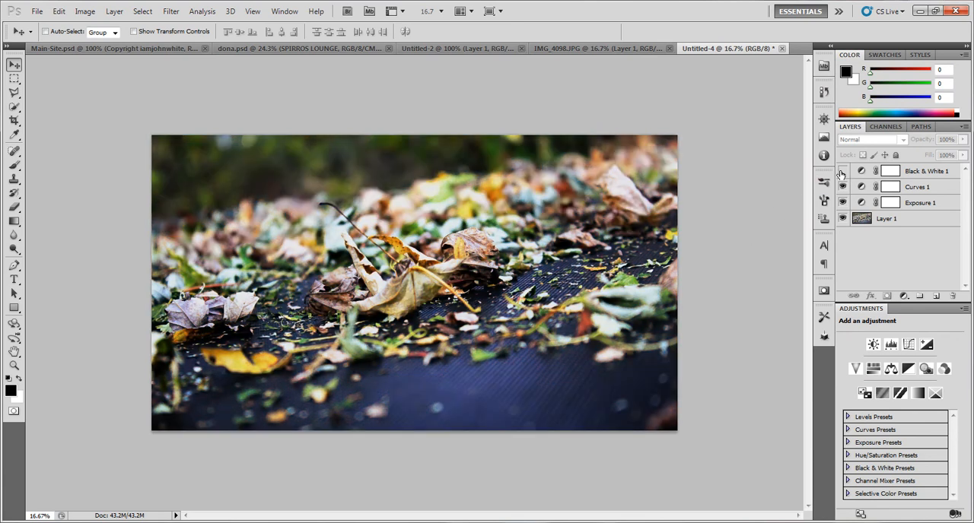
# Show the Black & White 1 layer again and lower its opacity
pyautogui.click(842, 172)
pyautogui.click(922, 169)
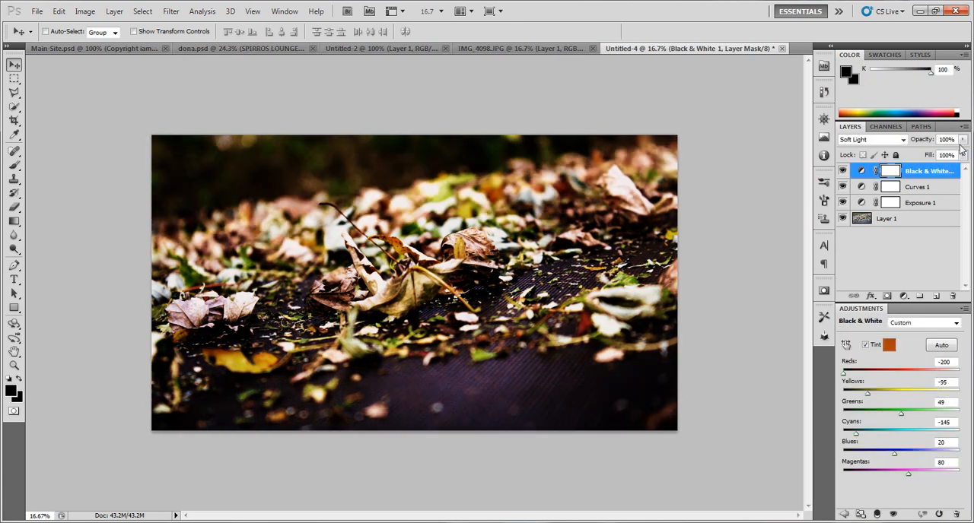
pyautogui.click(962, 139)
pyautogui.moveTo(953, 156)
pyautogui.mouseDown()
pyautogui.moveTo(924, 154)
pyautogui.moveTo(942, 153)
pyautogui.mouseUp()
pyautogui.click(934, 247)
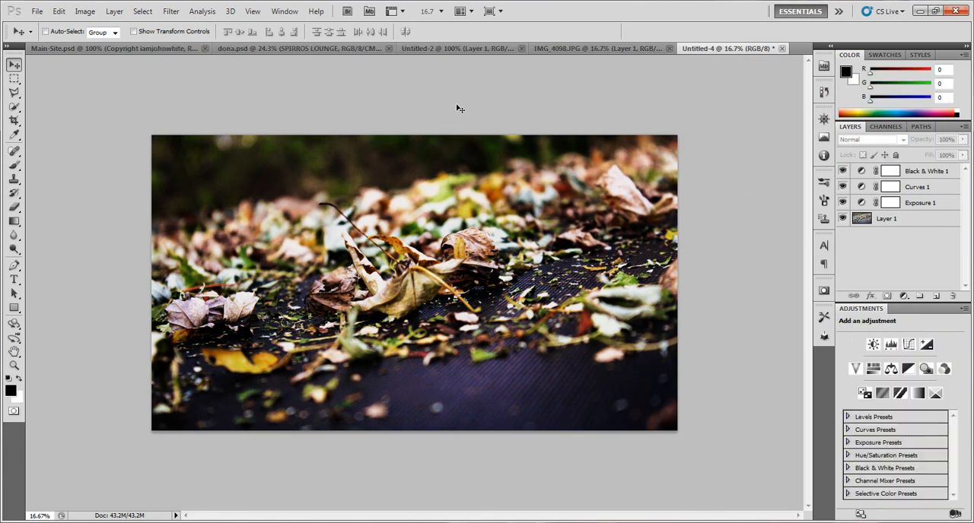
# Add black letterbox bars along the photo's upper and lower edges by drawing one rectangle shape and moving a duplicate to the opposite edge
pyautogui.click(14, 309)
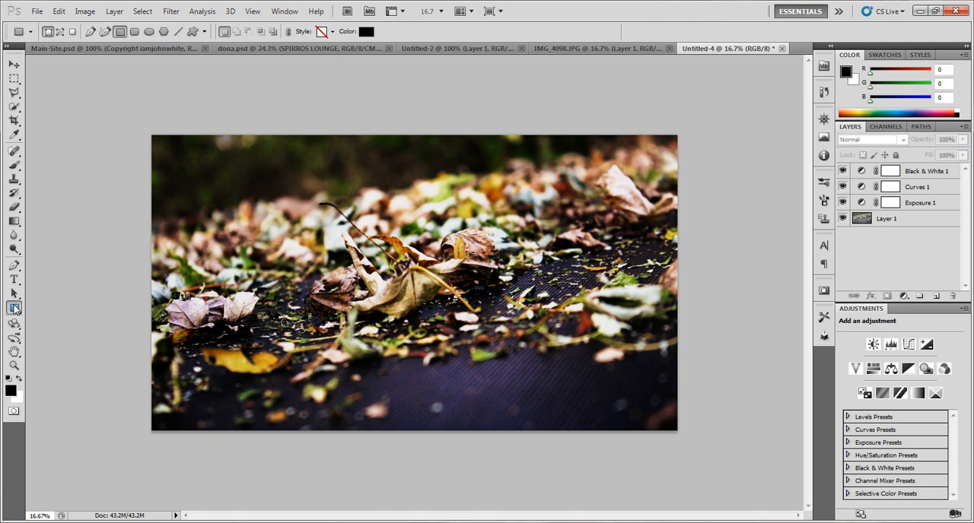
pyautogui.moveTo(124, 113); pyautogui.dragTo(701, 150)
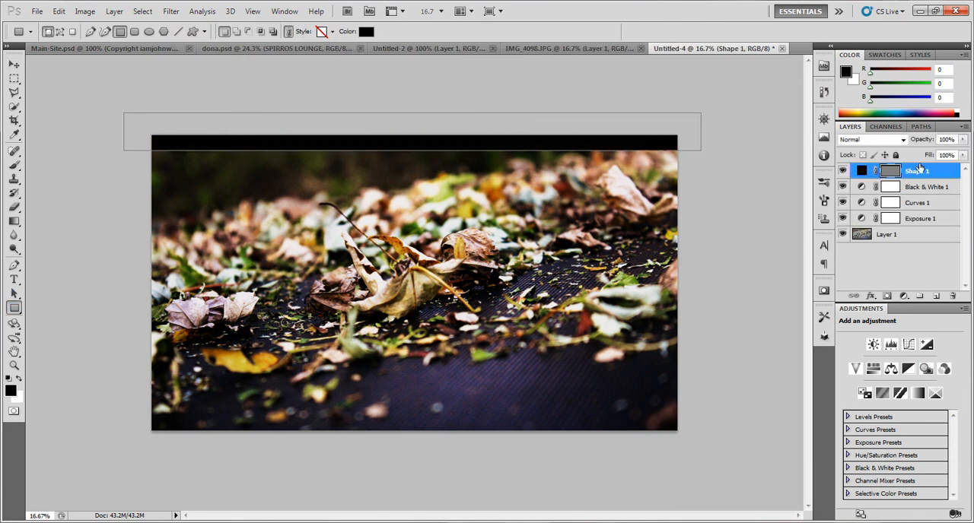
pyautogui.hotkey('ctrl', 'j')
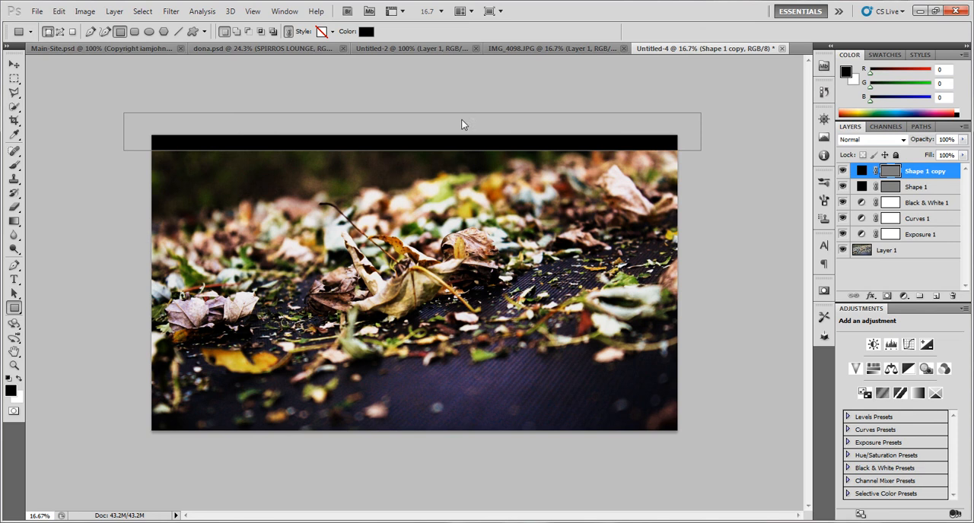
pyautogui.click(12, 65)
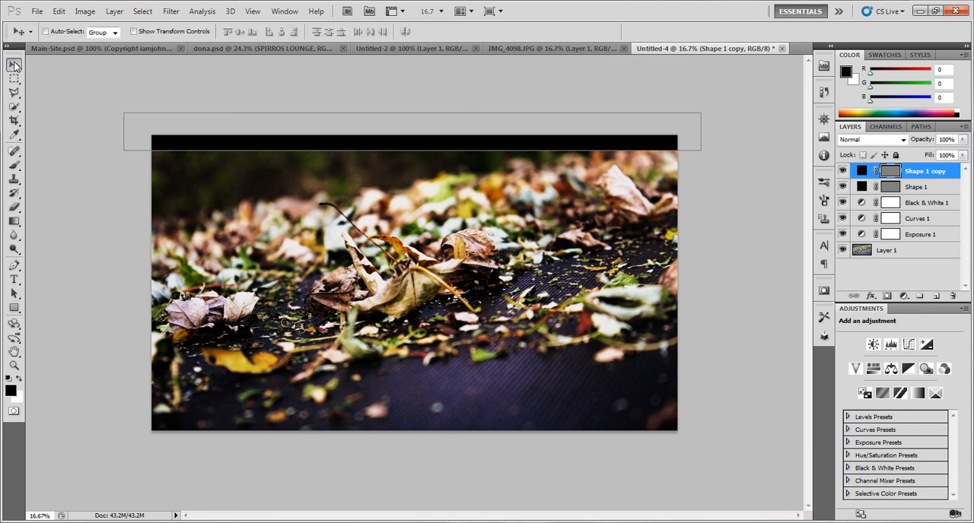
pyautogui.moveTo(237, 135); pyautogui.dragTo(253, 439)
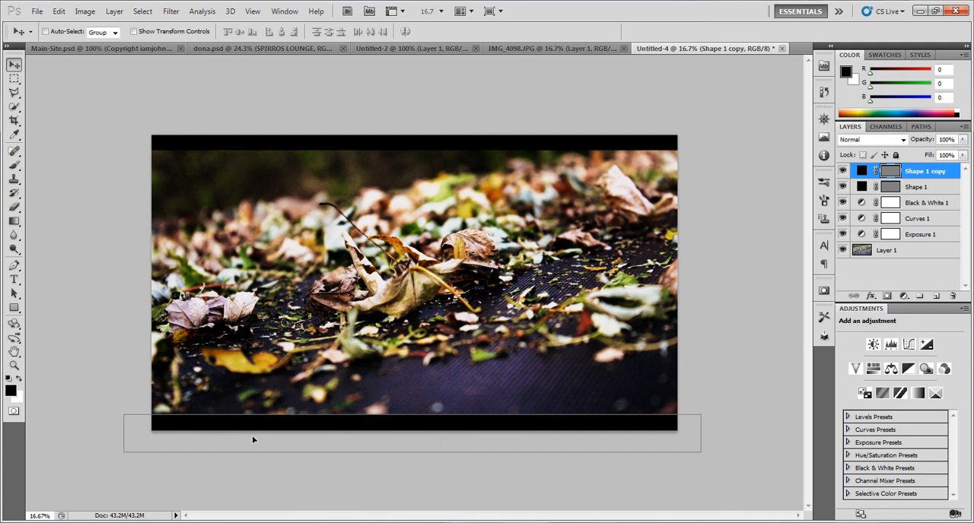
pyautogui.click(872, 281)
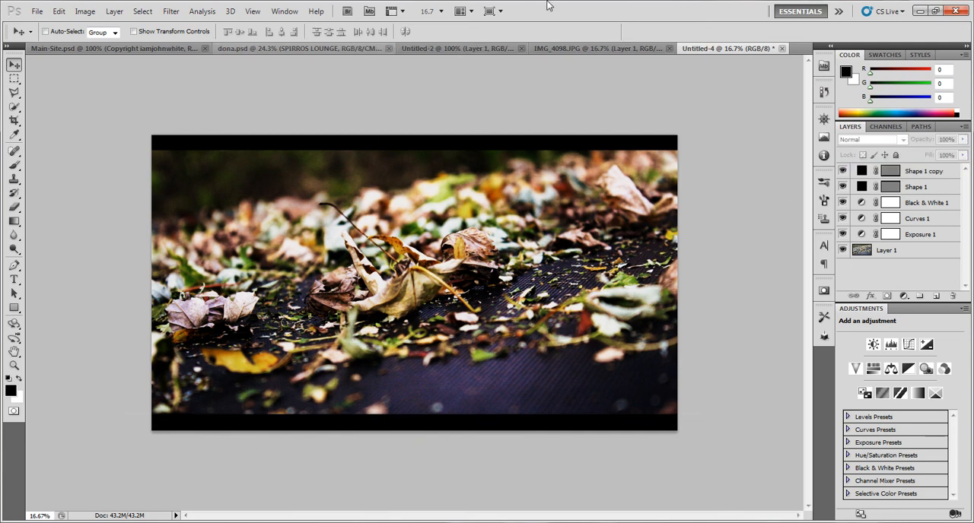
# Move Layer 1 to the top of the layer stack in IMG_4098.JPG and compare the original photo with the Untitled-4 edit
pyautogui.click(566, 47)
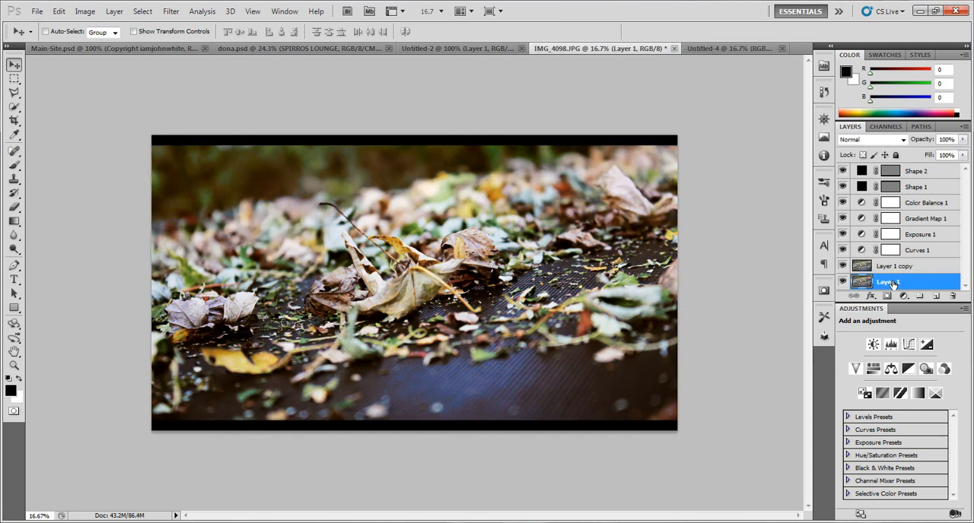
pyautogui.moveTo(893, 284); pyautogui.dragTo(908, 170)
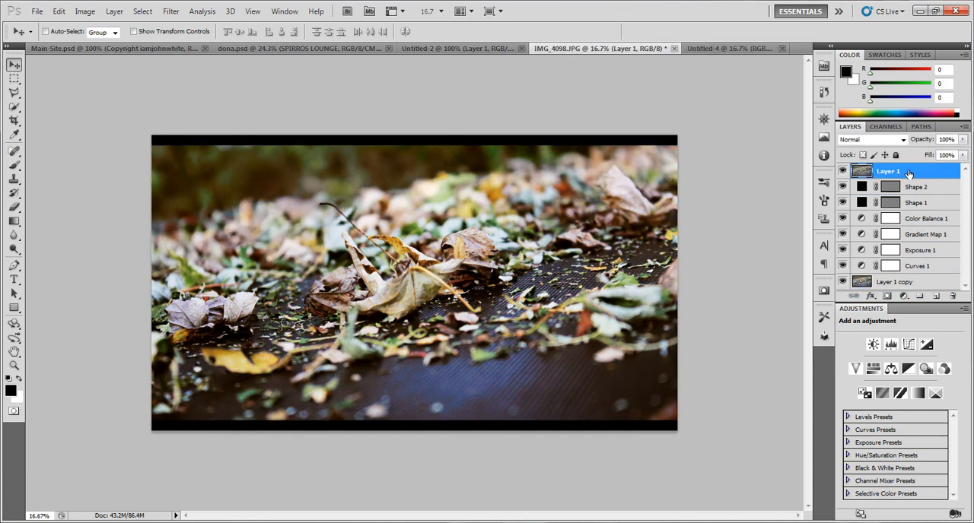
pyautogui.click(688, 47)
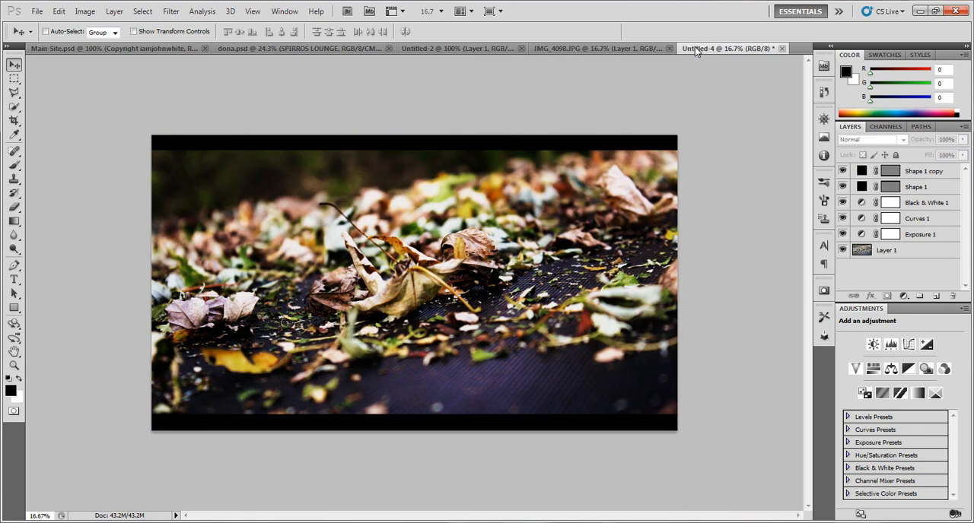
pyautogui.click(652, 46)
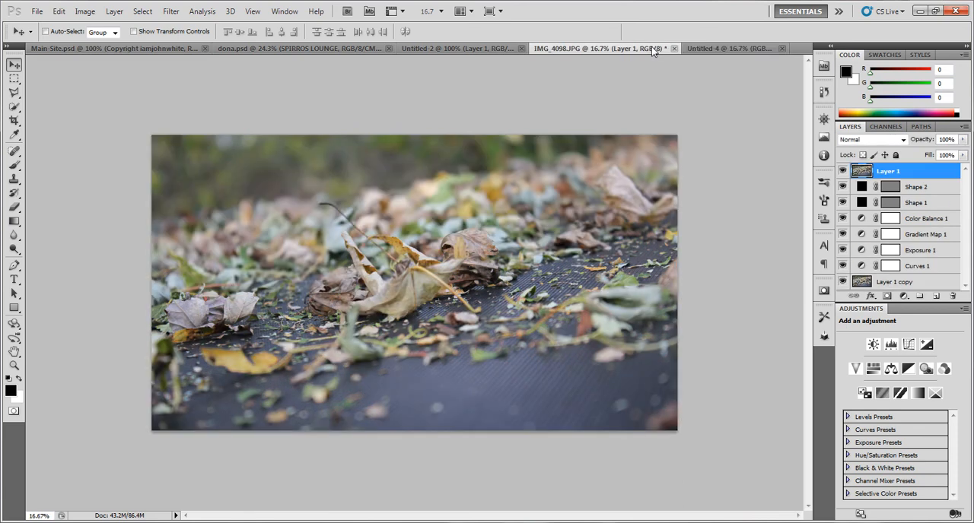
pyautogui.click(709, 46)
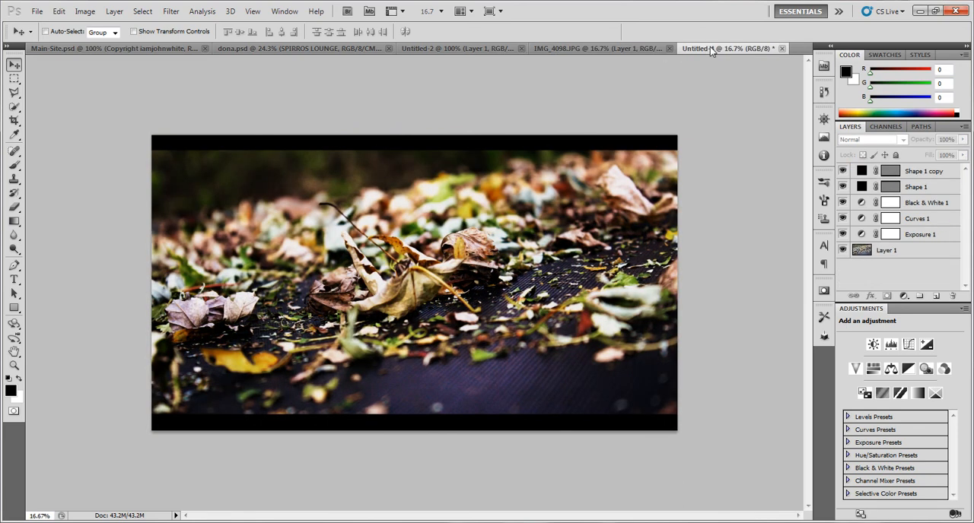
# Delete the Black & White 1 adjustment layer from Untitled-4
pyautogui.click(916, 207)
pyautogui.click(916, 218)
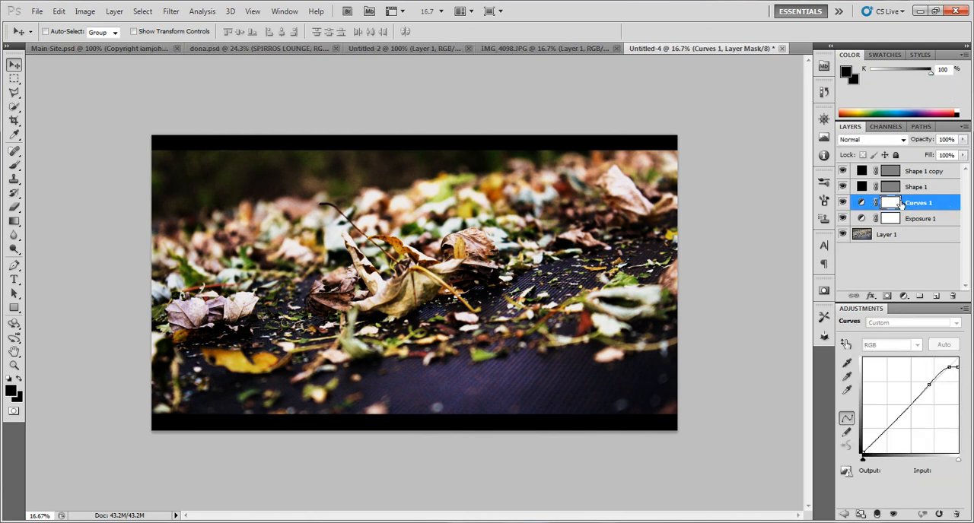
# Hide Layer 1 in IMG_4098.JPG to view its graded version, then return to Untitled-4 and deselect all layers
pyautogui.click(547, 46)
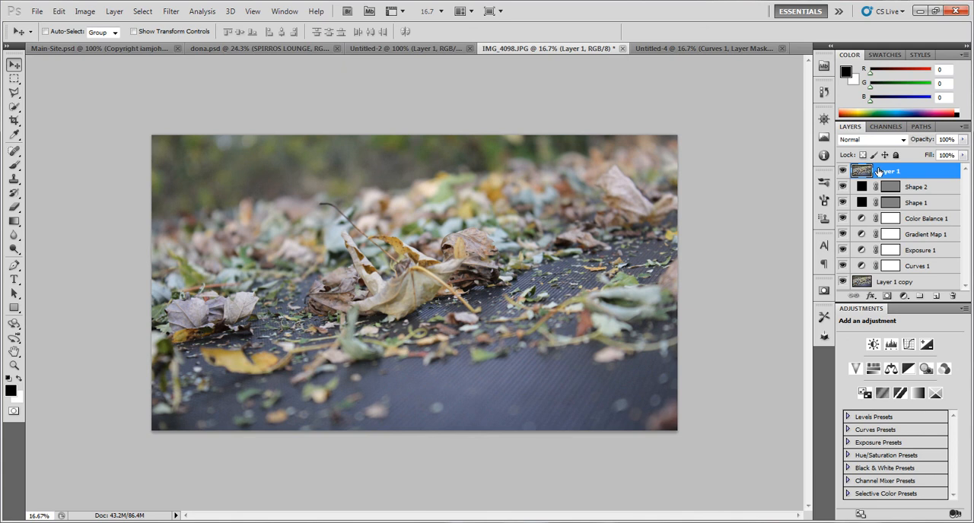
pyautogui.click(842, 171)
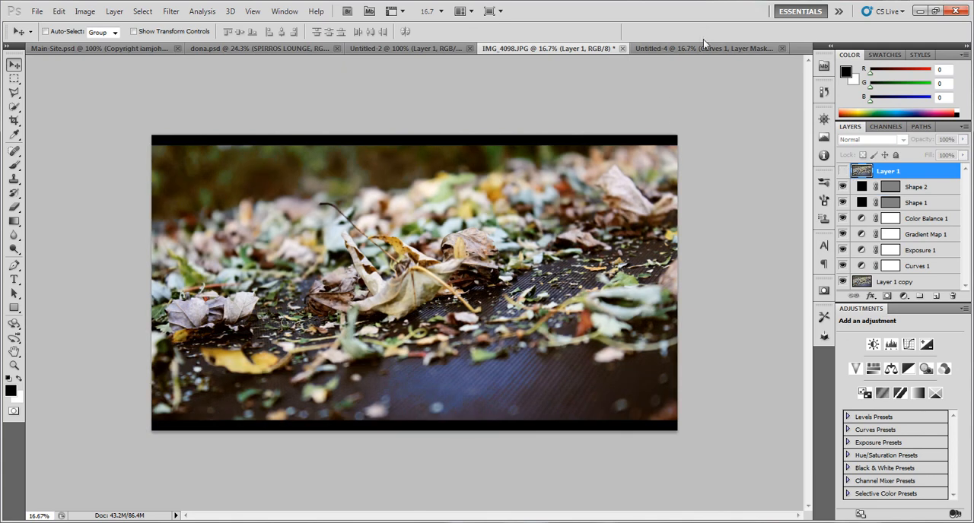
pyautogui.click(704, 50)
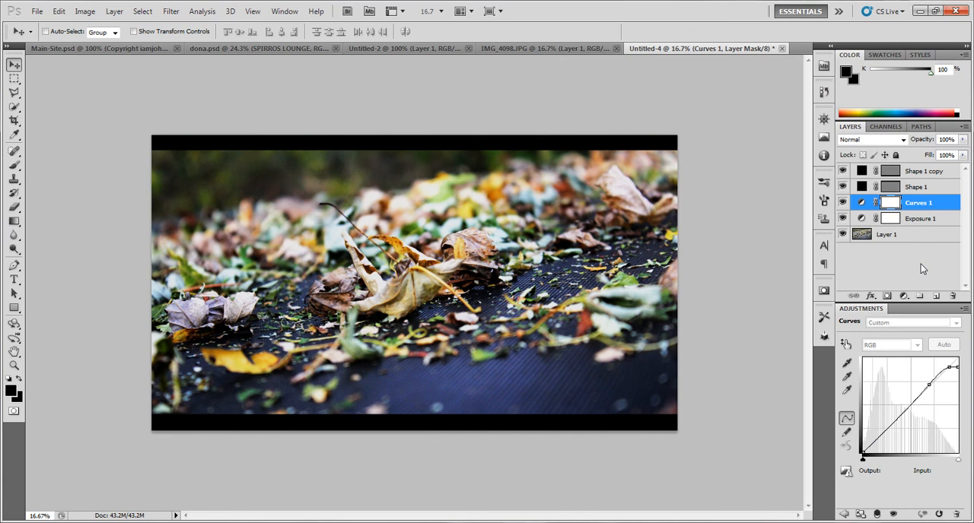
pyautogui.click(893, 259)
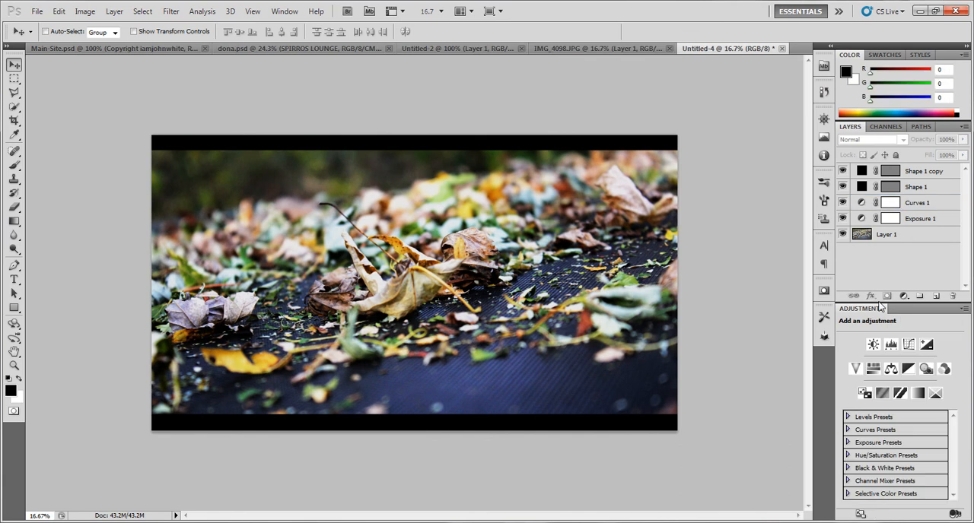
# Add a Color Balance adjustment layer above the shape layers and shift its midtones toward red and slightly toward yellow
pyautogui.click(890, 370)
pyautogui.click(892, 403)
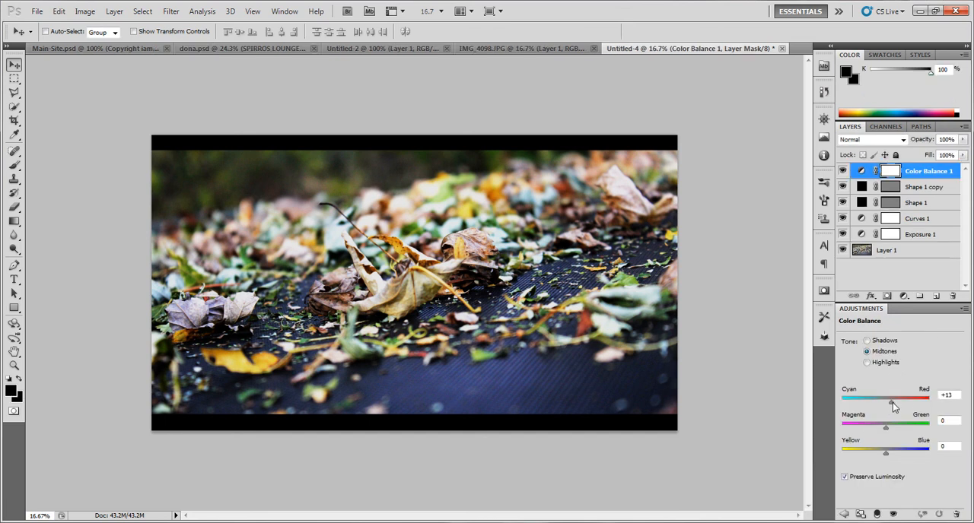
pyautogui.moveTo(911, 407); pyautogui.dragTo(904, 409)
pyautogui.moveTo(883, 454); pyautogui.dragTo(881, 452)
# Shift the Color Balance shadows slightly toward red and yellow, and set the highlights' Yellow-Blue value to -34
pyautogui.click(866, 340)
pyautogui.moveTo(886, 402); pyautogui.dragTo(890, 408)
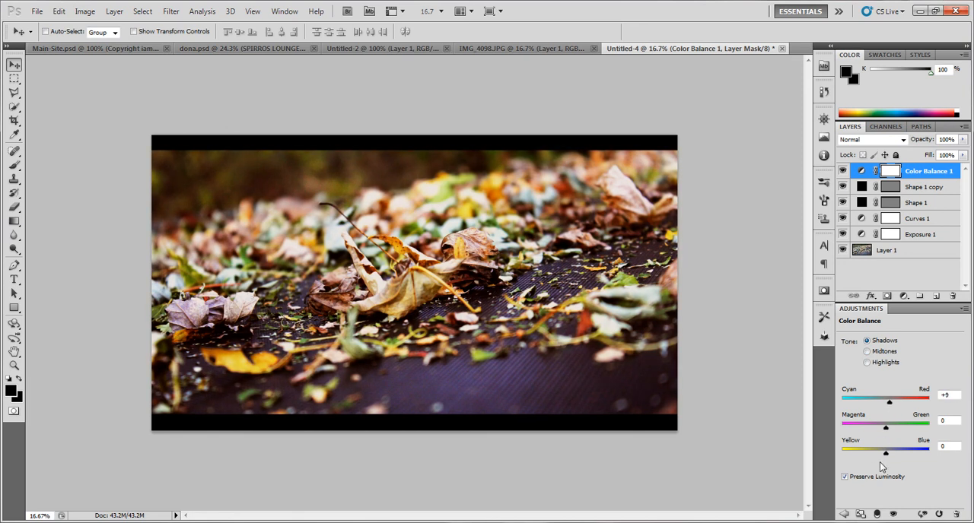
pyautogui.moveTo(886, 453); pyautogui.dragTo(881, 452)
pyautogui.click(871, 363)
pyautogui.moveTo(884, 454); pyautogui.dragTo(872, 455)
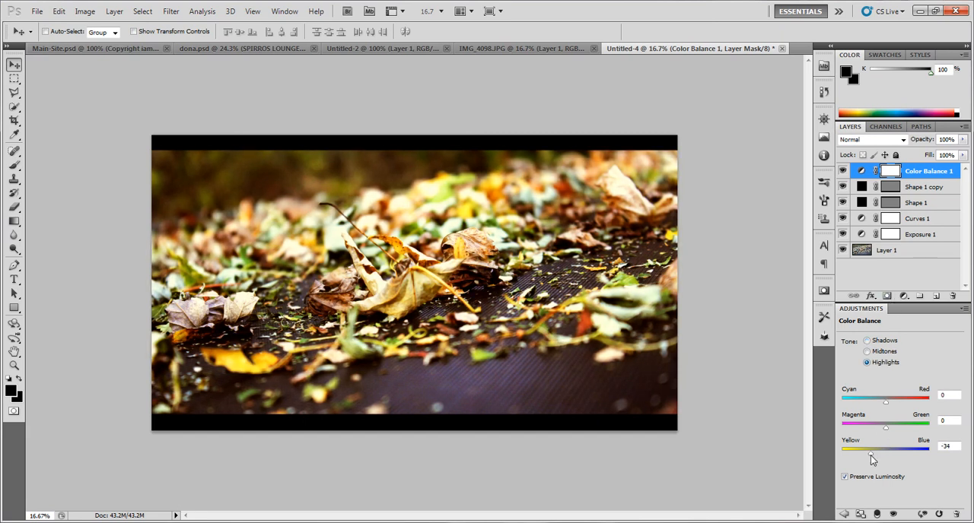
# Try several blend modes on the Color Balance 1 layer, set it to Darker Color, and compare the photo with the layer hidden and shown
pyautogui.click(909, 139)
pyautogui.click(895, 189)
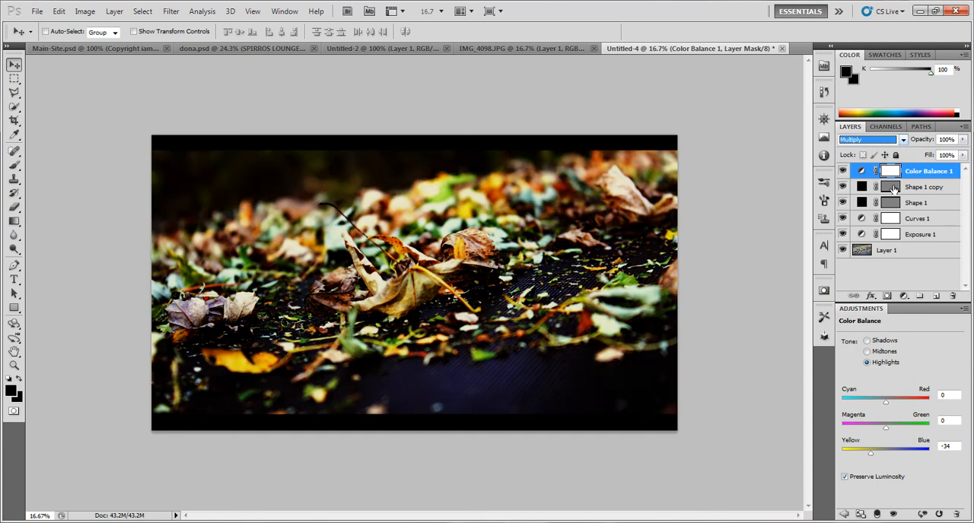
pyautogui.press('Down')
pyautogui.press('Down')
pyautogui.press('Down')
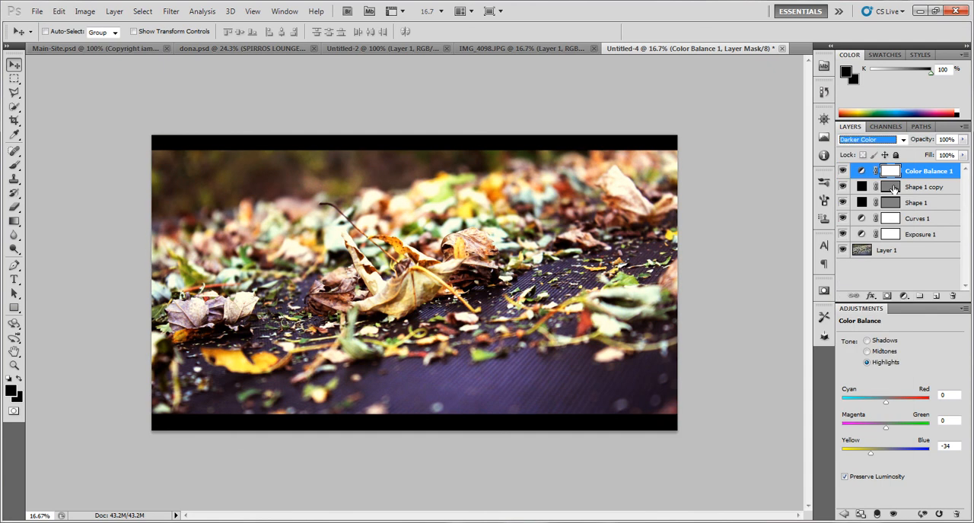
pyautogui.press('Down')
pyautogui.press('Up')
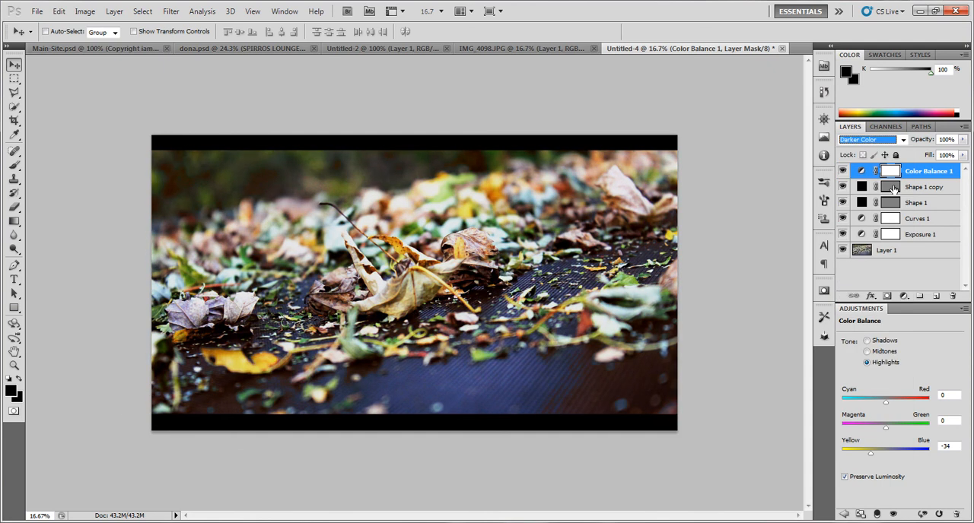
pyautogui.press('Down')
pyautogui.press('Down')
pyautogui.press('Down')
pyautogui.press('Down')
pyautogui.press('Down')
pyautogui.press('Down')
pyautogui.press('Down')
pyautogui.press('Down')
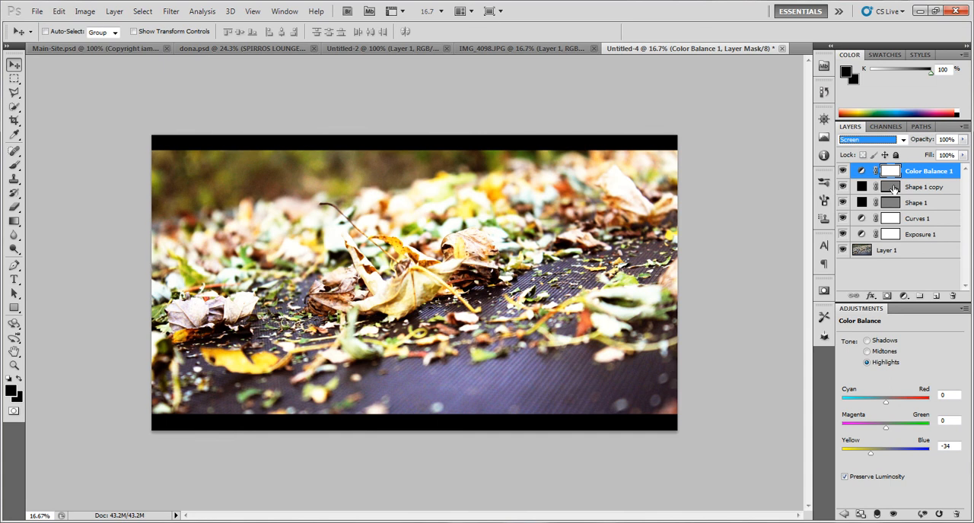
pyautogui.press('Down')
pyautogui.press('Down')
pyautogui.press('Down')
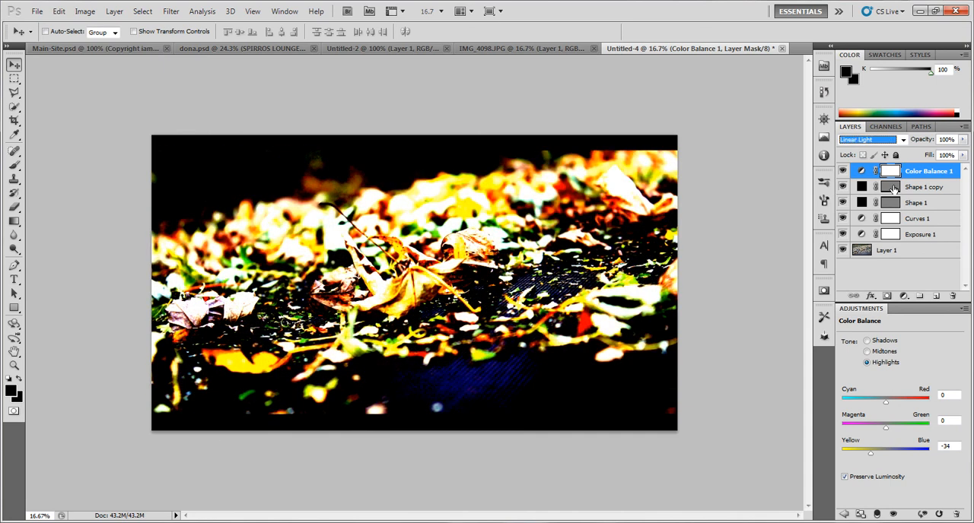
pyautogui.press('Down')
pyautogui.press('Up')
pyautogui.press('Up')
pyautogui.press('Up')
pyautogui.press('Up')
pyautogui.press('Up')
pyautogui.press('Up')
pyautogui.press('Up')
pyautogui.press('Up')
pyautogui.press('Up')
pyautogui.press('Up')
pyautogui.press('Up')
pyautogui.press('Up')
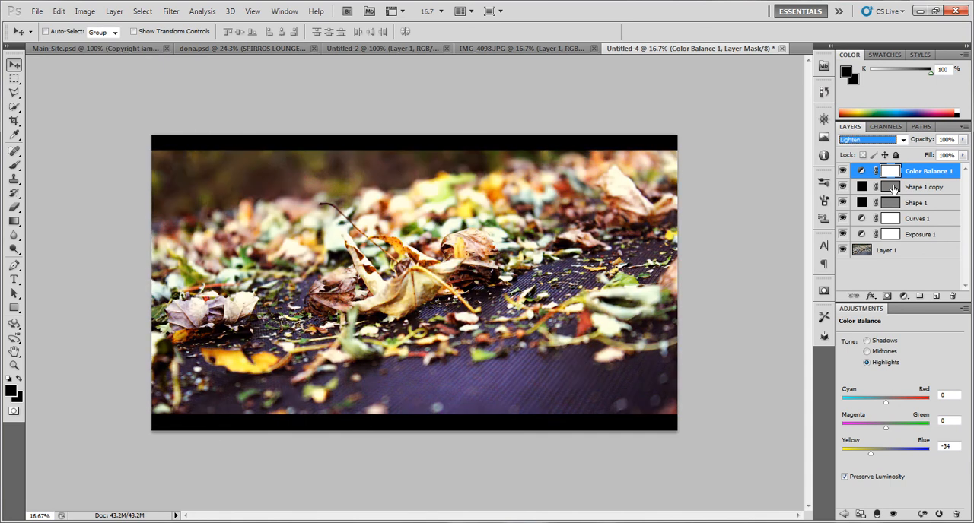
pyautogui.press('Up')
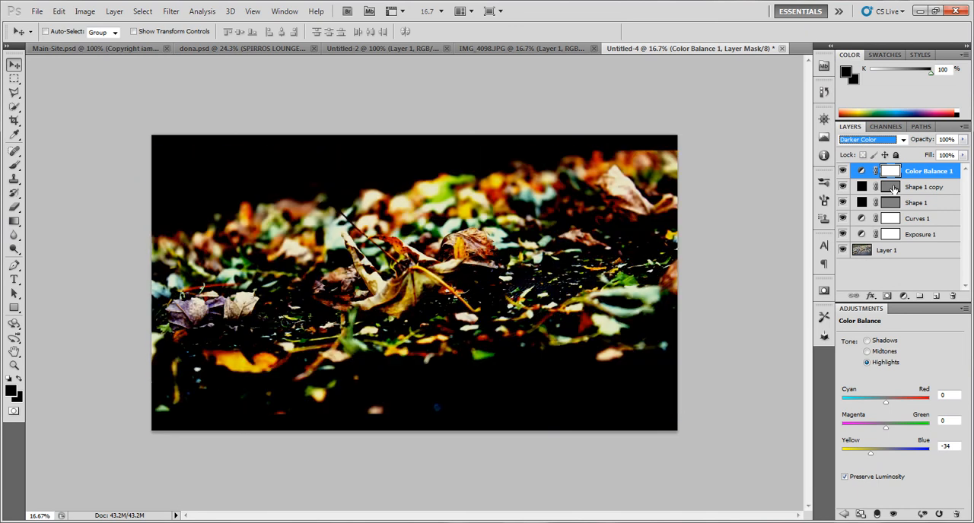
pyautogui.press('Down')
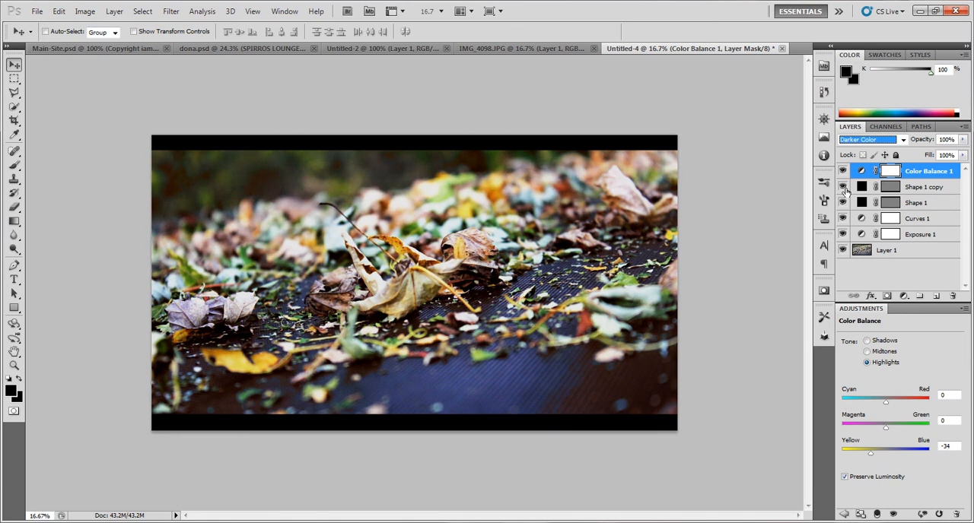
pyautogui.click(842, 172)
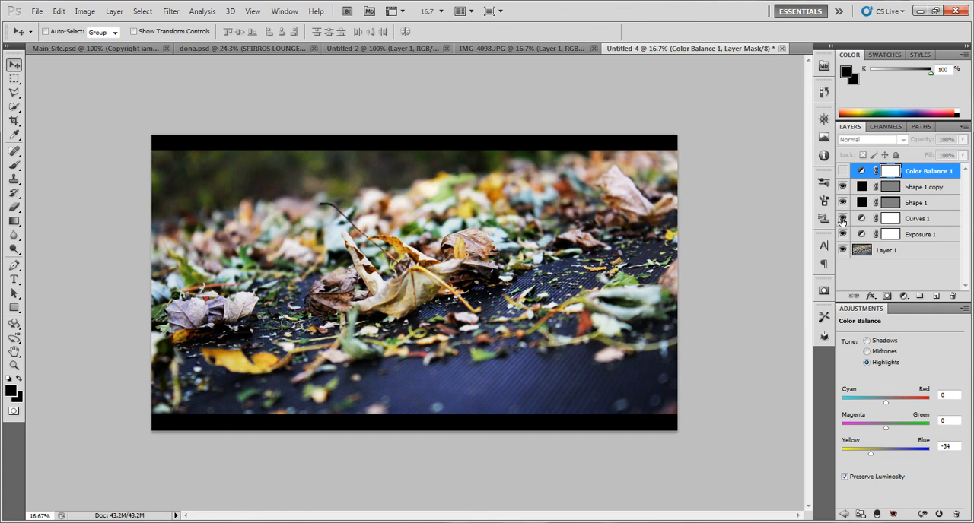
pyautogui.click(842, 171)
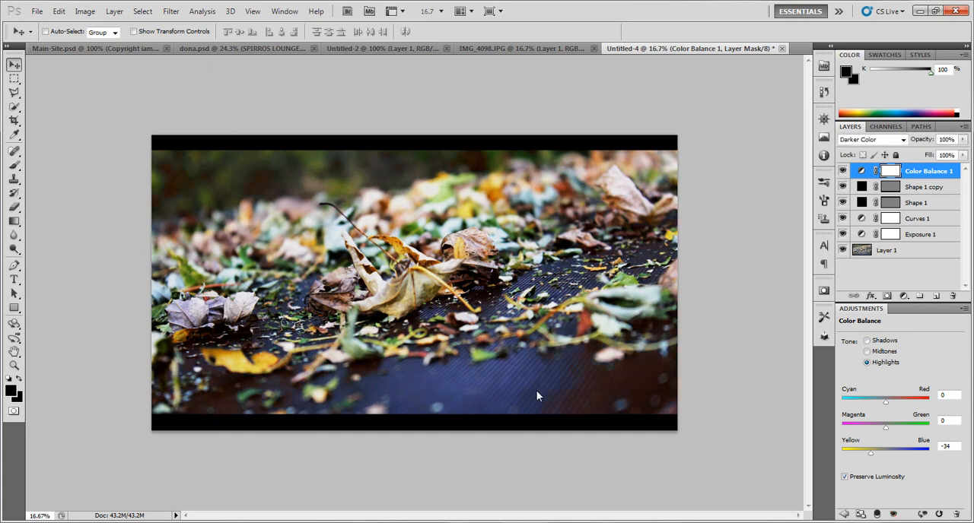